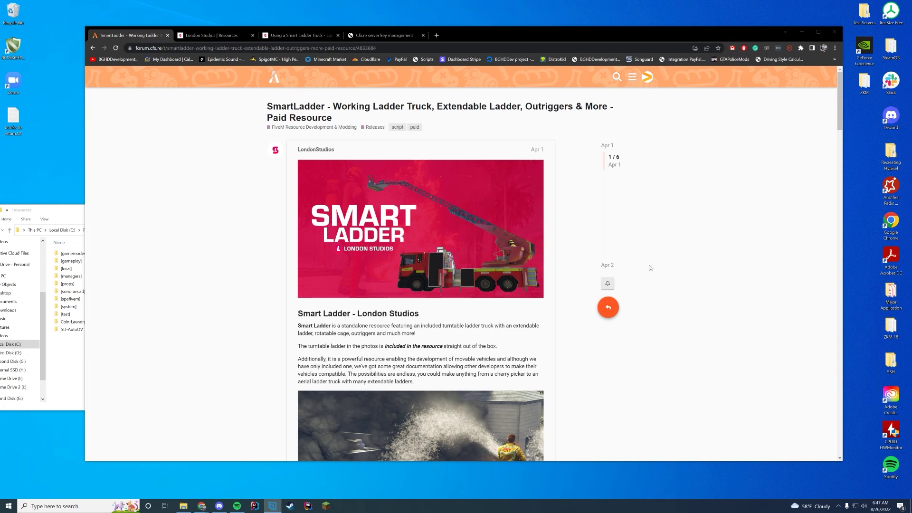
- Read through the introduction and full features of the SmartLadder forum post
scroll(742, 281, "down", 5)
scroll(759, 277, "up", 2)
scroll(759, 278, "up", 1)
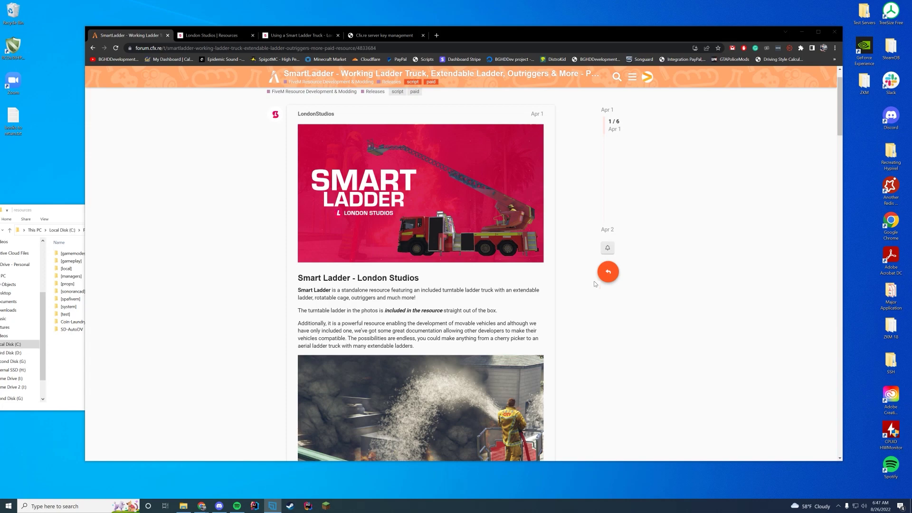
scroll(634, 337, "down", 3)
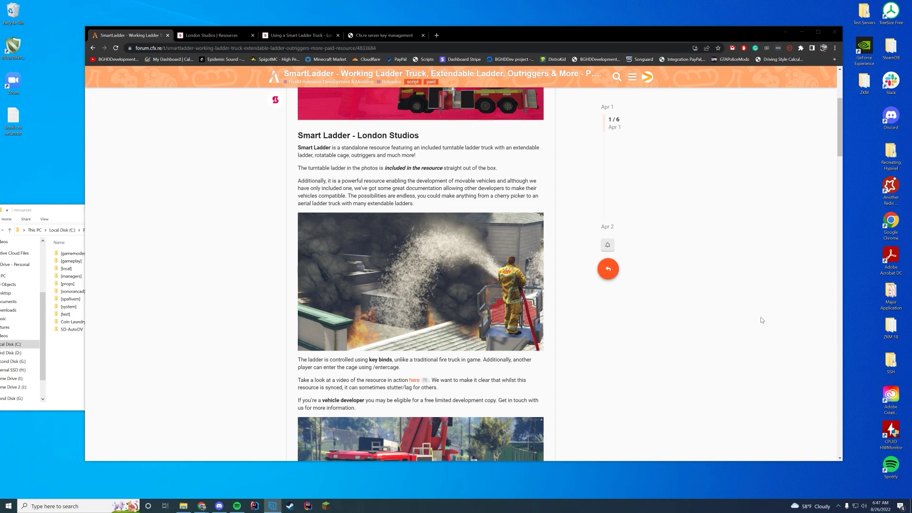
scroll(813, 315, "down", 1)
scroll(813, 321, "down", 2)
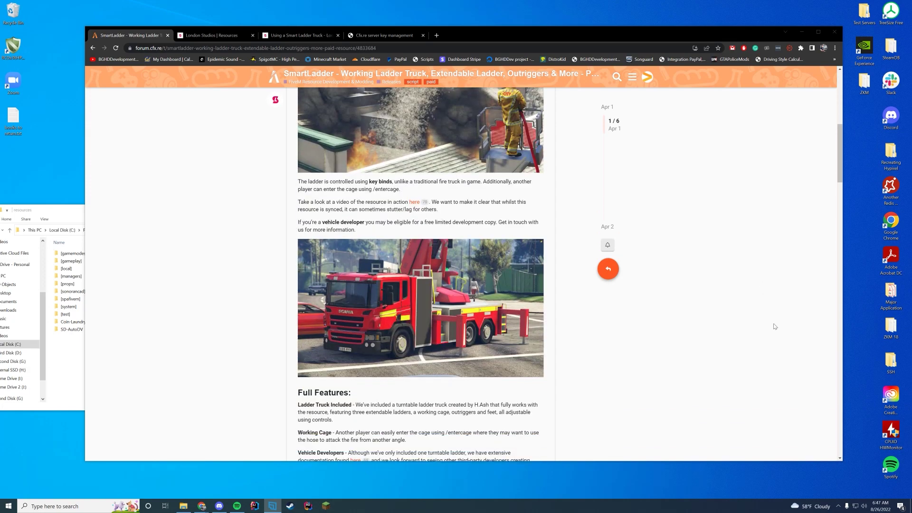
scroll(483, 336, "down", 4)
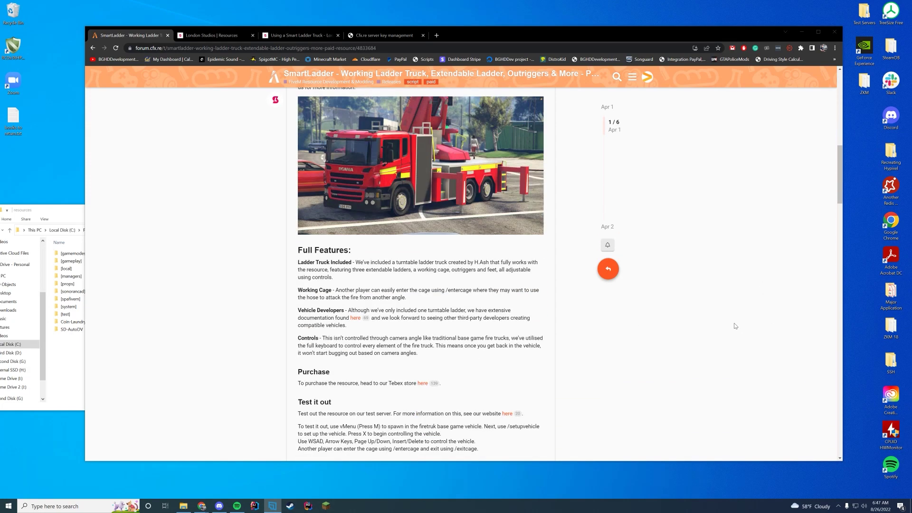
scroll(737, 332, "up", 5)
scroll(631, 274, "down", 7)
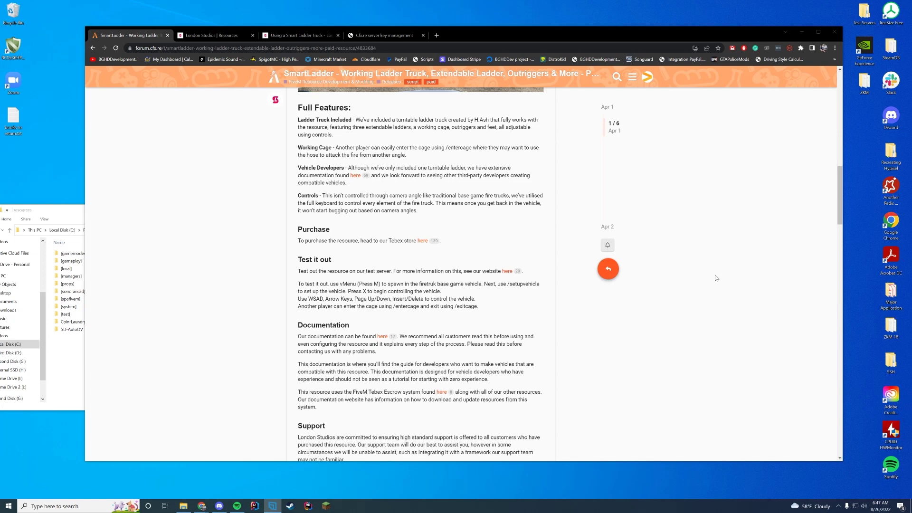
scroll(756, 346, "down", 1)
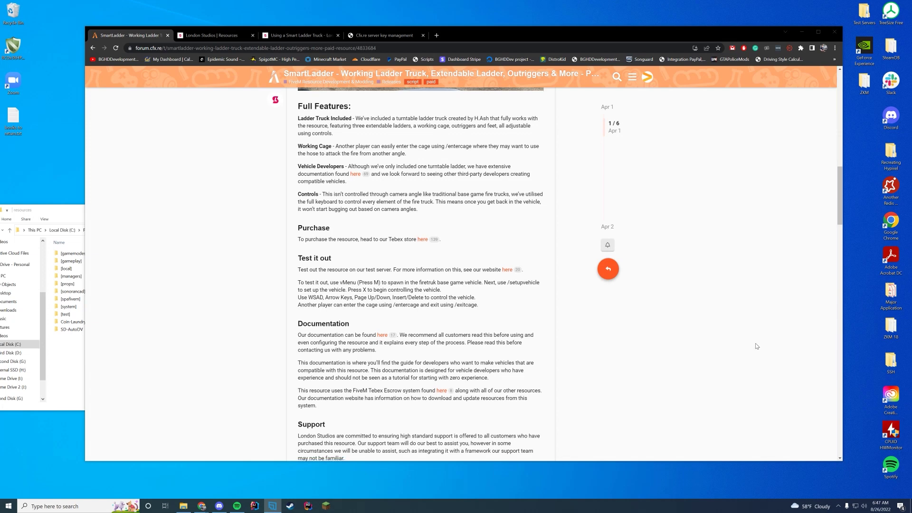
- Examine the forum post's testing instructions, documentation and support notes, screenshots and resource details table
scroll(757, 346, "down", 2)
left_click_drag(436, 192, 335, 185)
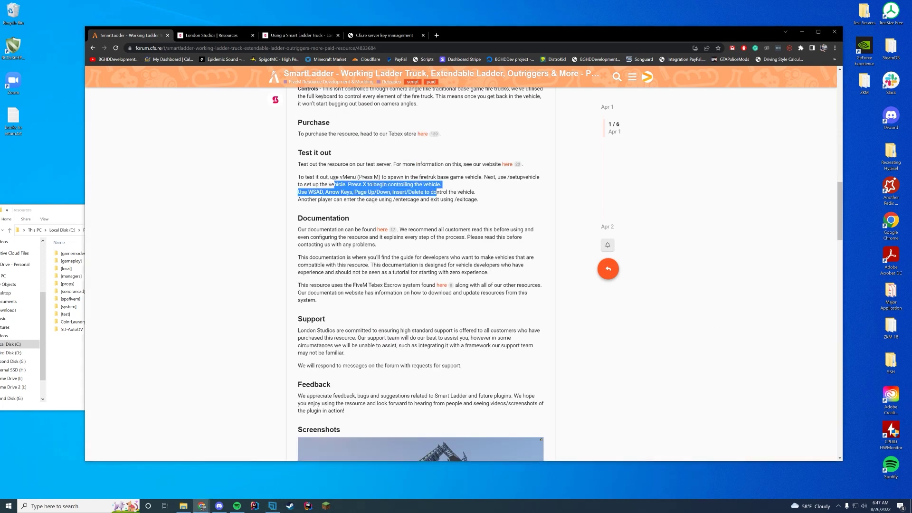
left_click(490, 174)
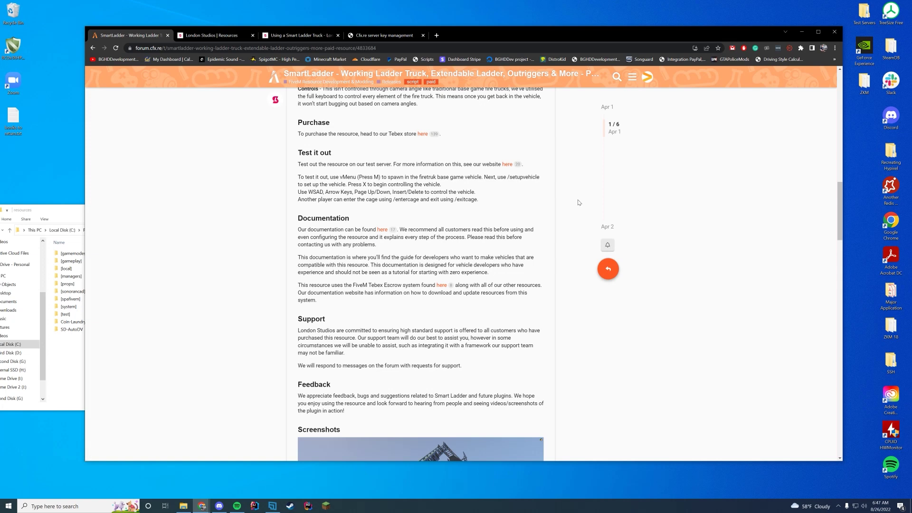
left_click_drag(379, 184, 484, 200)
left_click(542, 227)
scroll(542, 227, "down", 4)
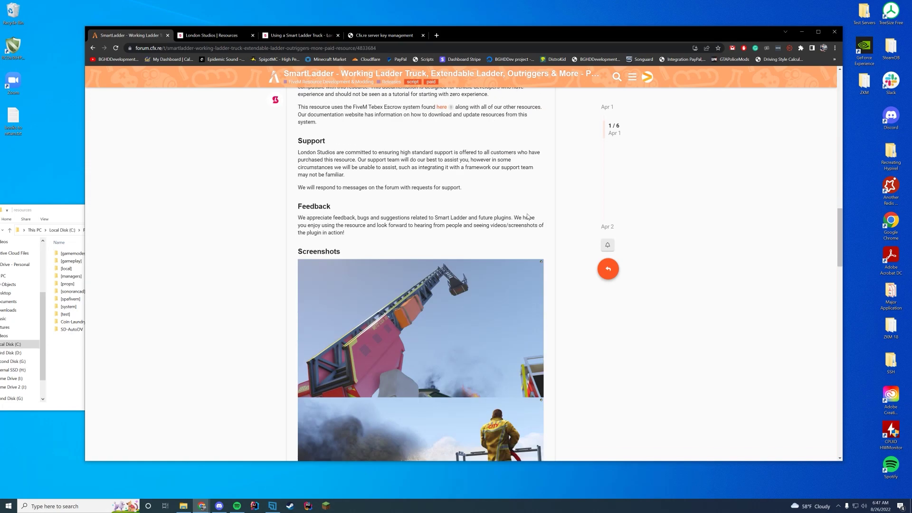
scroll(527, 217, "down", 8)
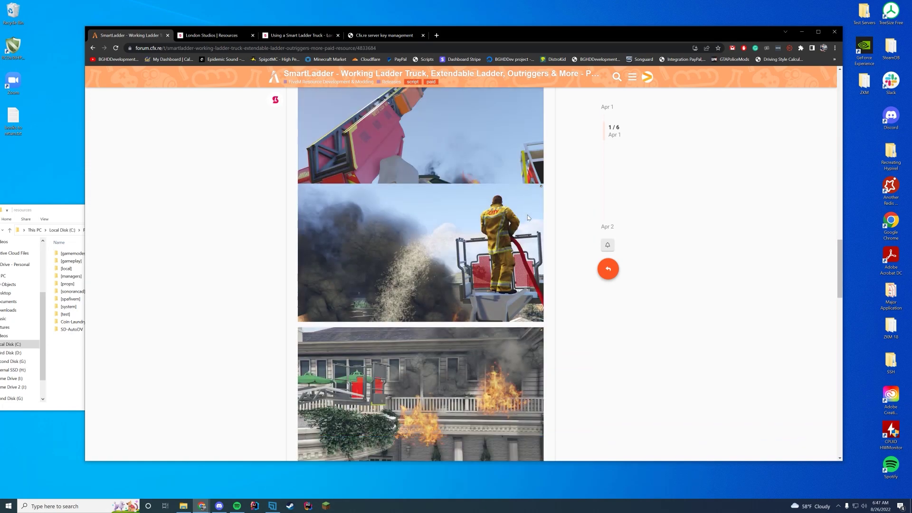
scroll(528, 217, "down", 7)
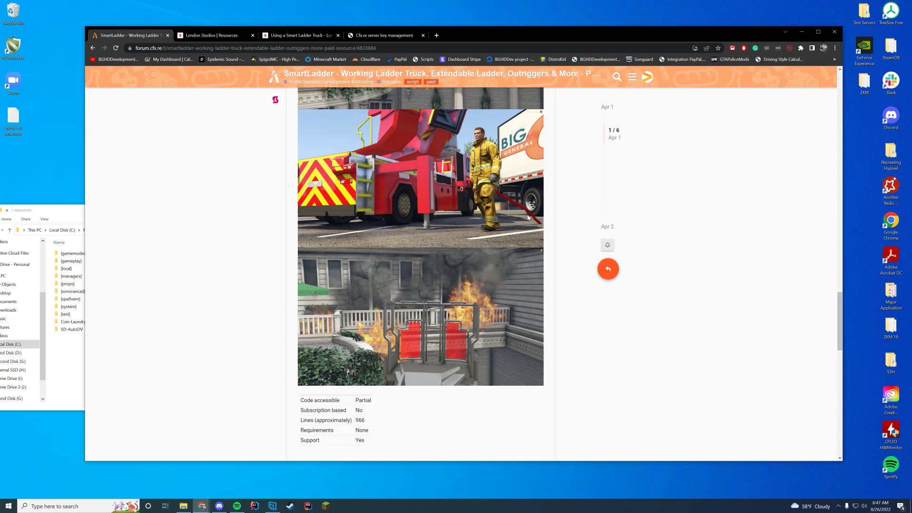
scroll(528, 218, "up", 5)
- Check the Smart Ladder store listing and read the "Using a Smart Ladder Truck" guide in the London Studios documentation
left_click(209, 36)
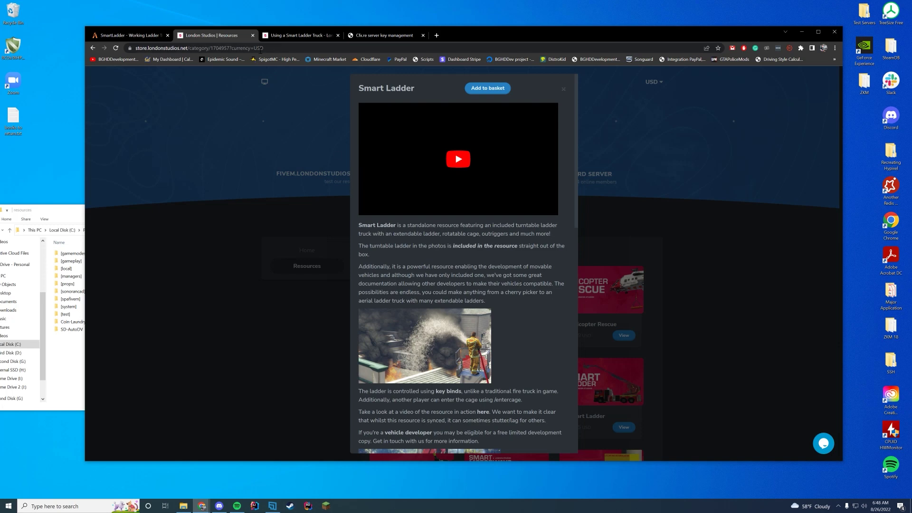
left_click(297, 35)
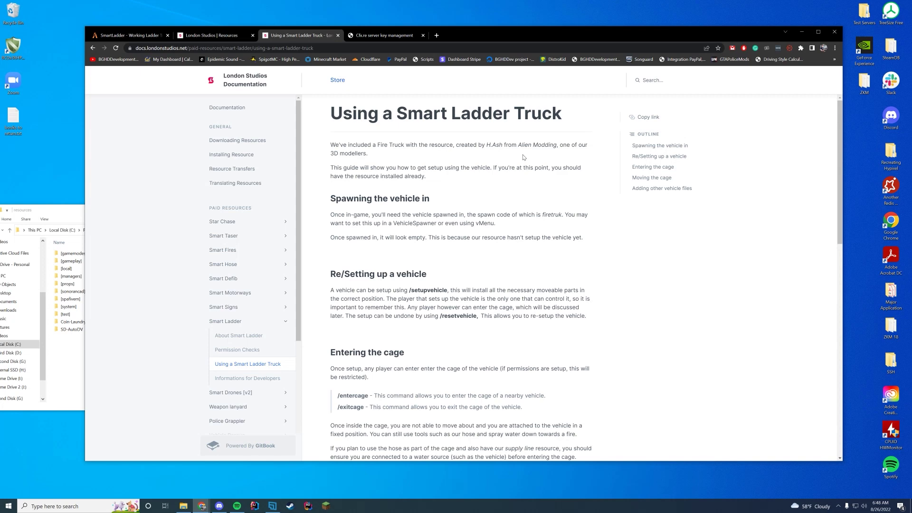
double_click(542, 216)
left_click(588, 238)
scroll(588, 238, "down", 2)
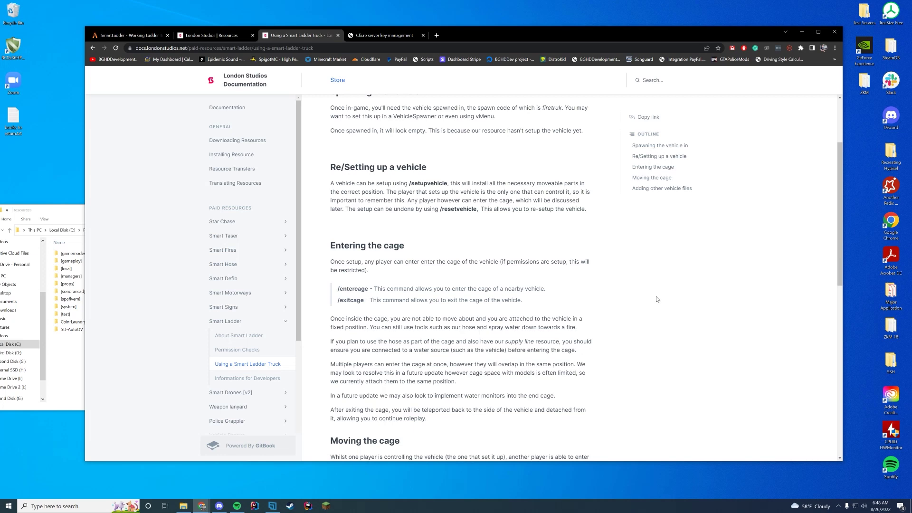
scroll(653, 218, "down", 1)
scroll(653, 218, "down", 2)
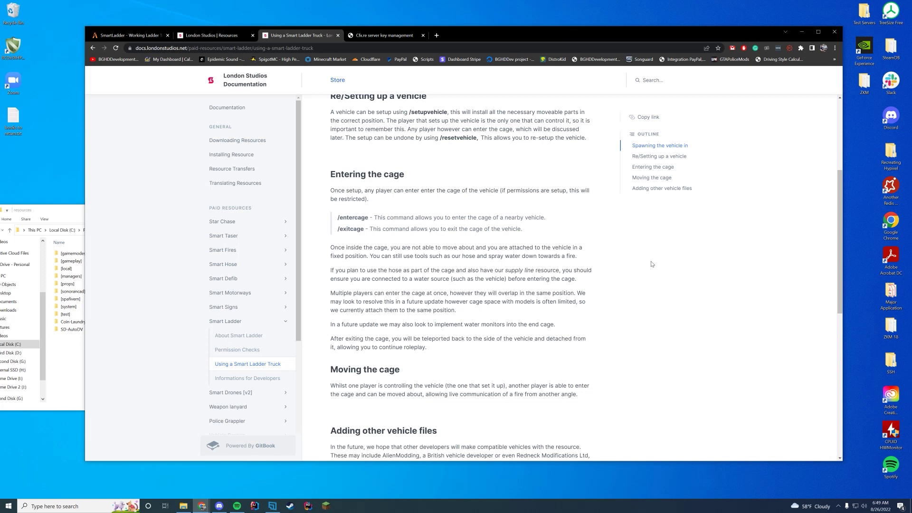
scroll(651, 264, "down", 3)
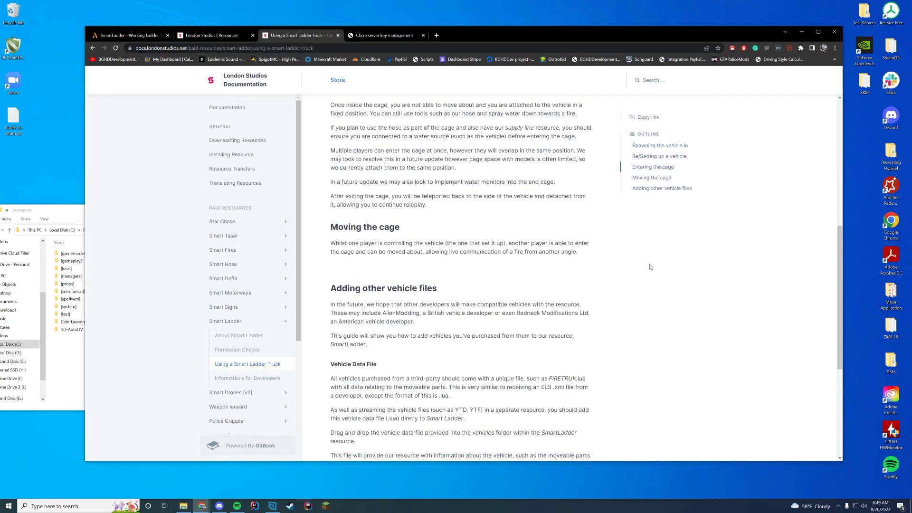
scroll(650, 267, "down", 1)
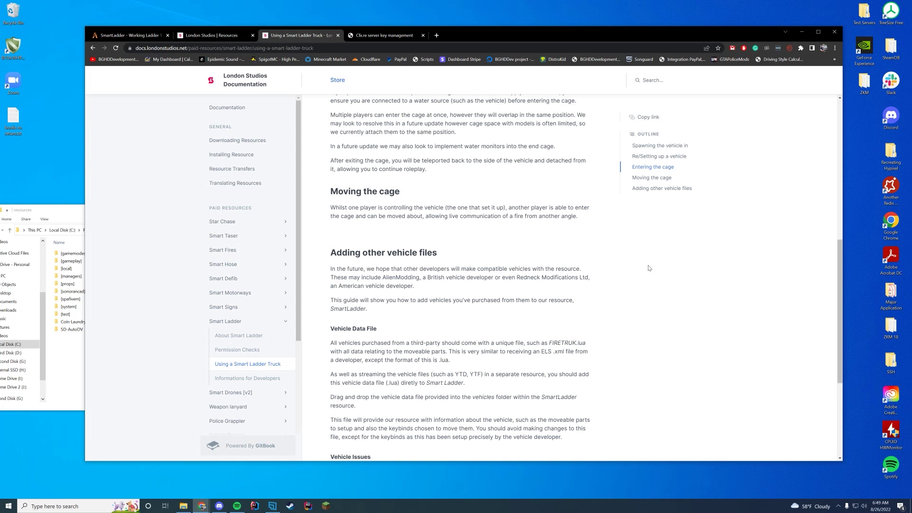
scroll(665, 268, "down", 2)
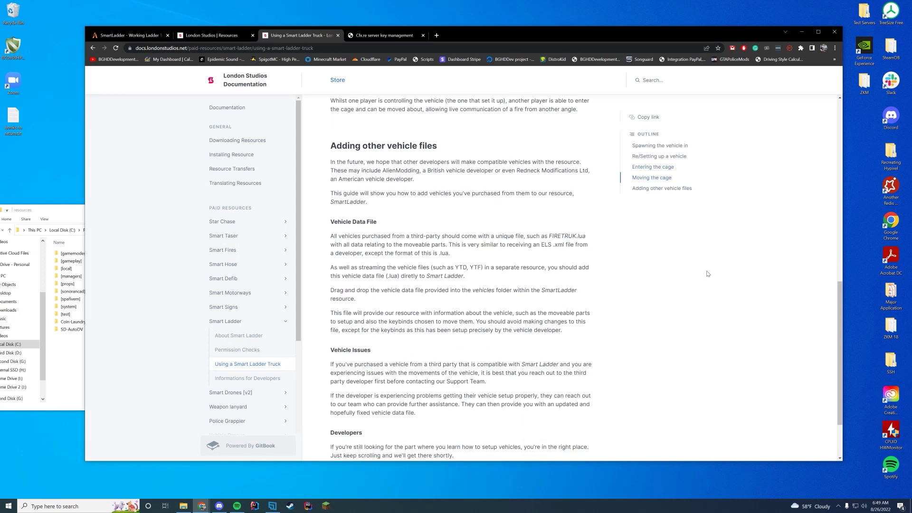
scroll(703, 281, "down", 1)
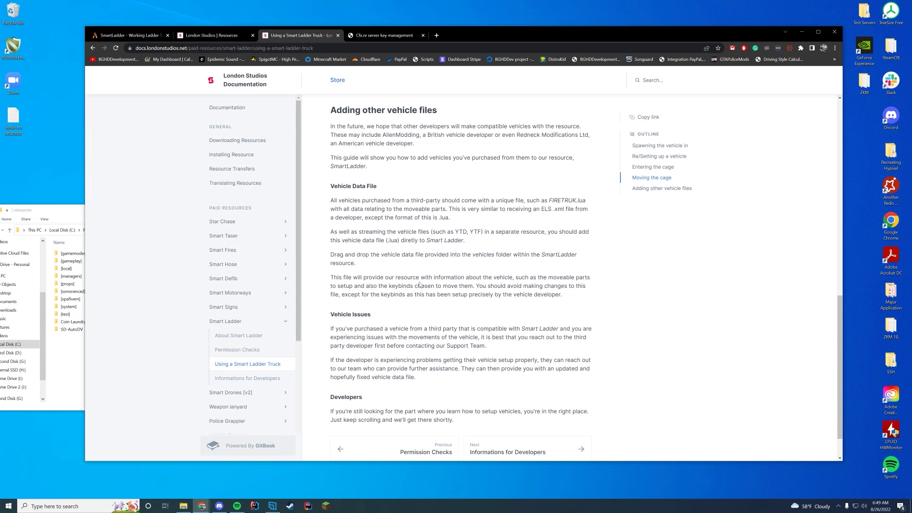
- Open the "Informations for Developers" documentation page and skim its ladder model setup instructions
left_click(247, 385)
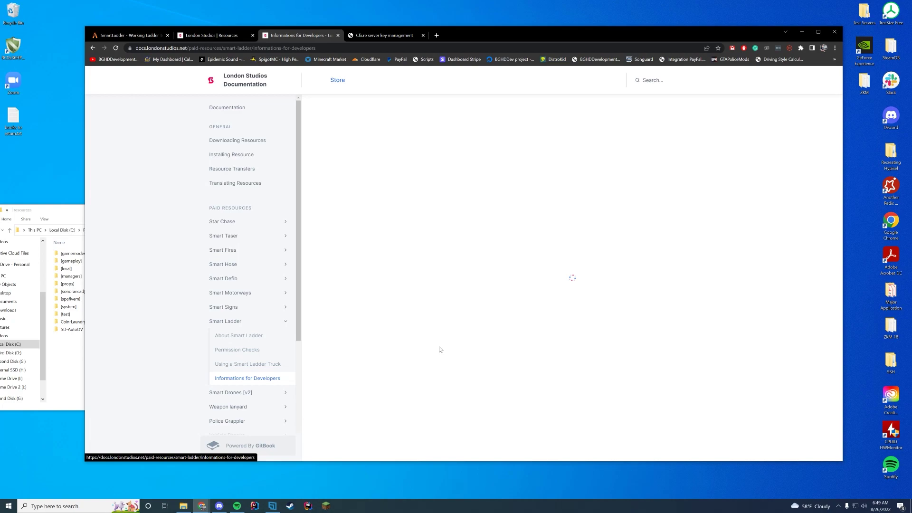
scroll(516, 338, "down", 4)
scroll(516, 338, "down", 15)
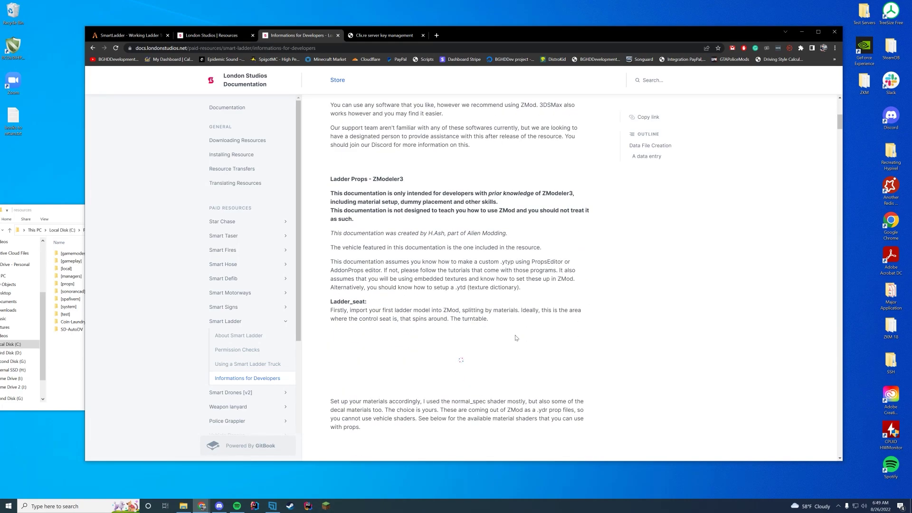
scroll(515, 338, "down", 15)
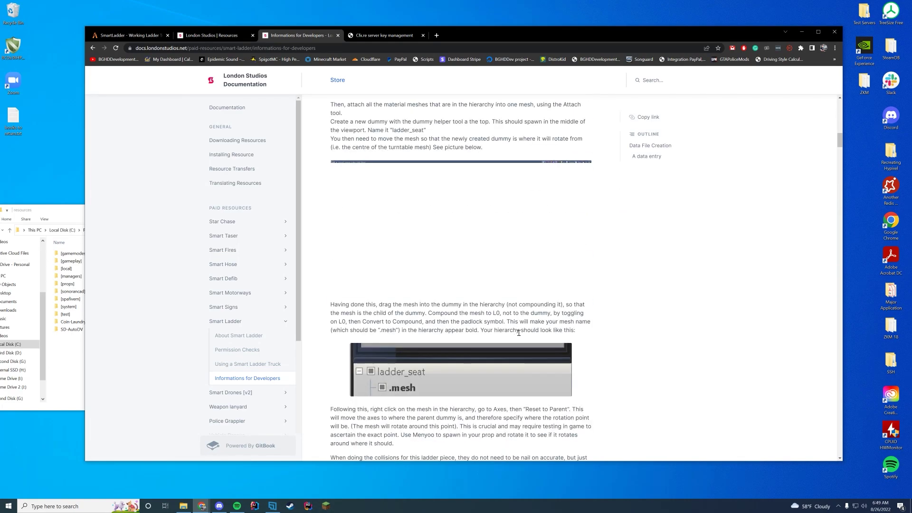
scroll(524, 335, "down", 6)
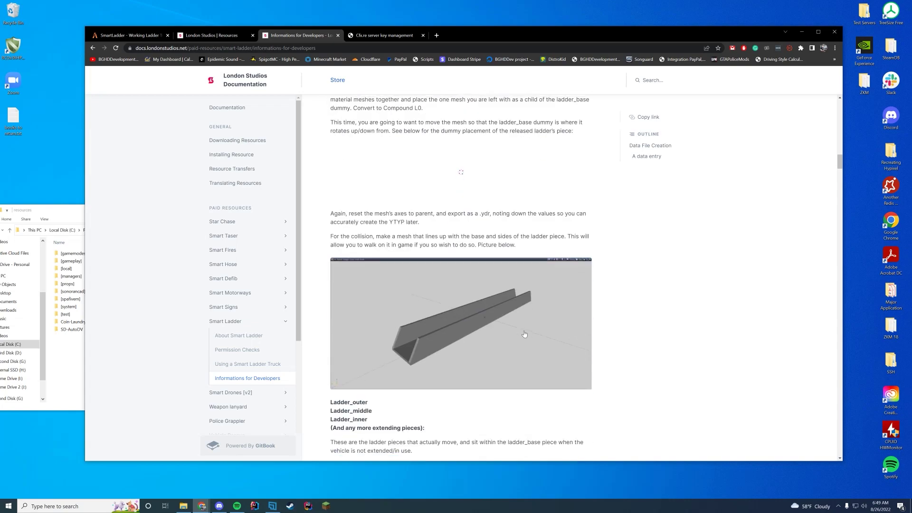
left_click_drag(842, 166, 842, 223)
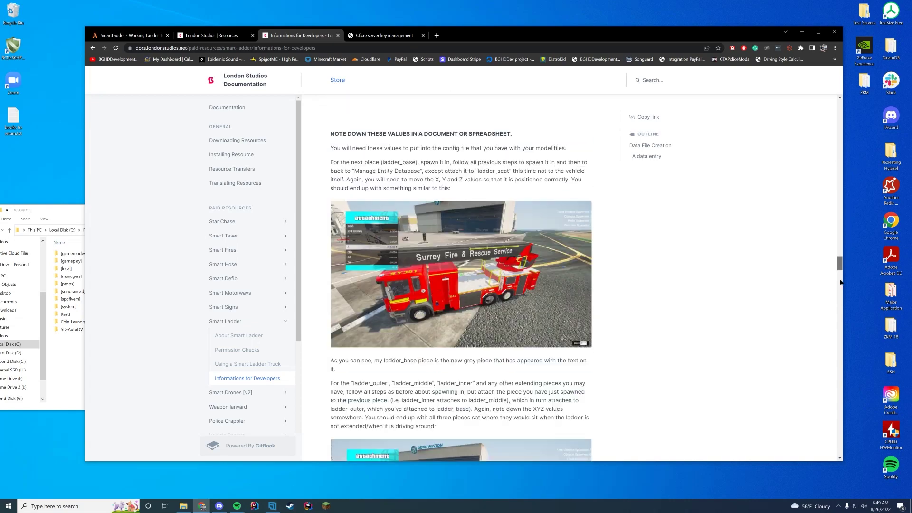
left_click_drag(840, 282, 789, 136)
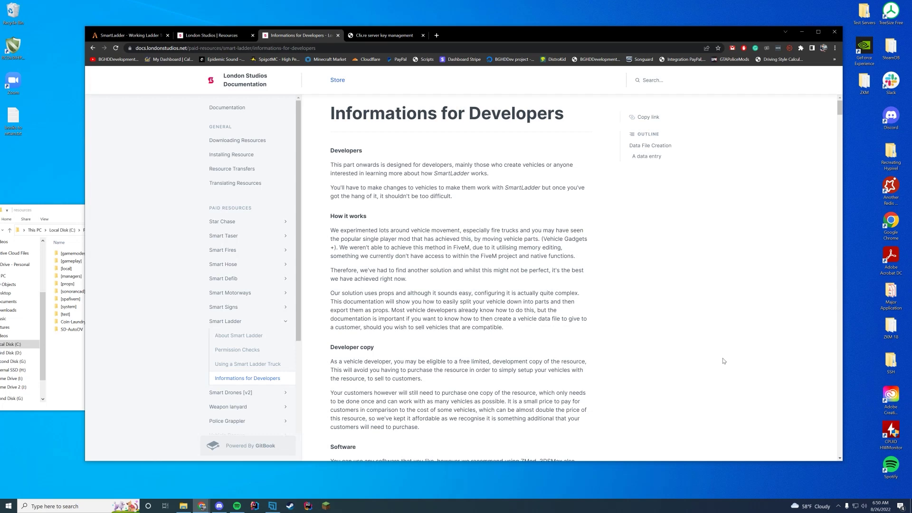
- Download the Smart Ladder asset from the granted assets list in Cfx.re Keymaster
left_click(212, 36)
left_click(375, 38)
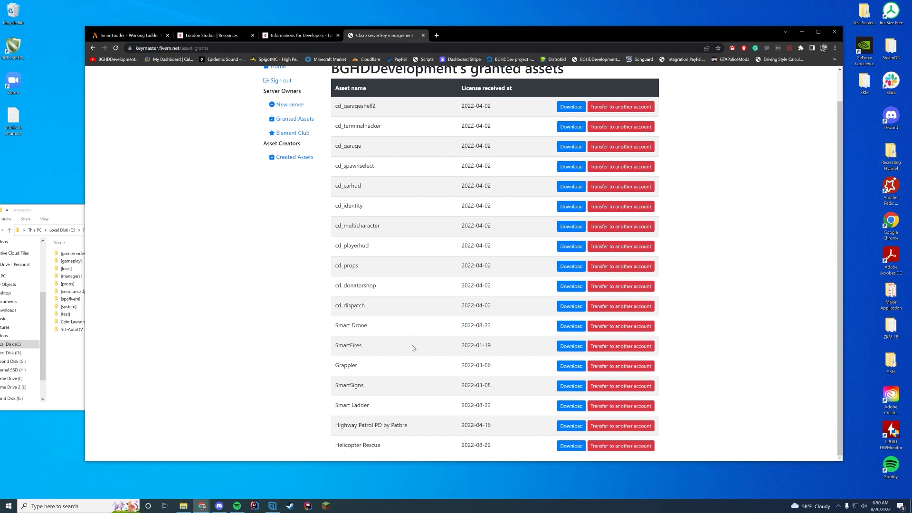
mouse_move(368, 404)
left_mouse_down()
mouse_move(326, 412)
mouse_move(373, 409)
left_mouse_up()
left_click(550, 412)
left_click(573, 407)
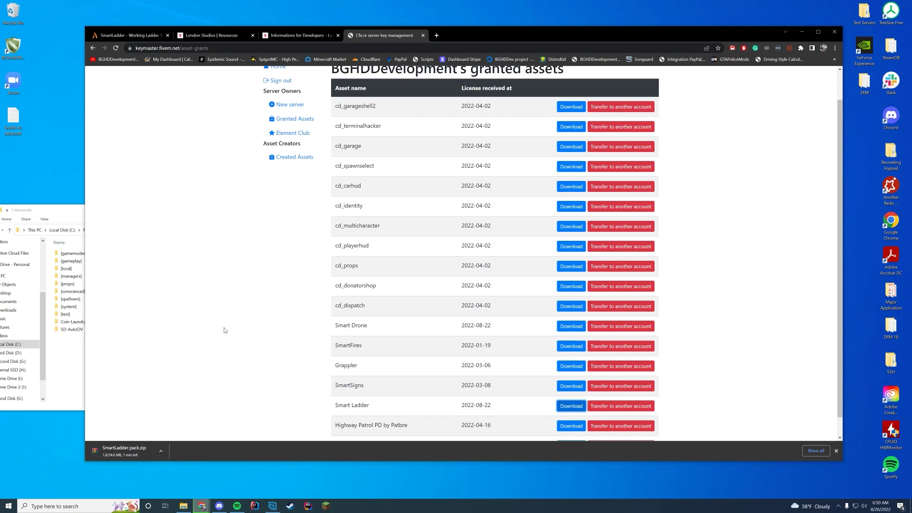
- Look at the Keymaster home page's server list and the Smart Ladder store listing, ending back on Keymaster
scroll(225, 331, "up", 3)
left_click(277, 99)
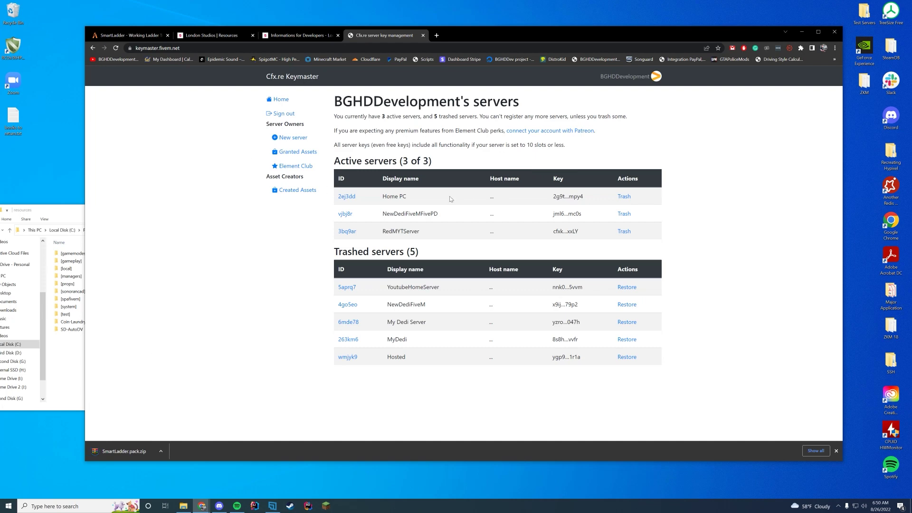
left_click(212, 36)
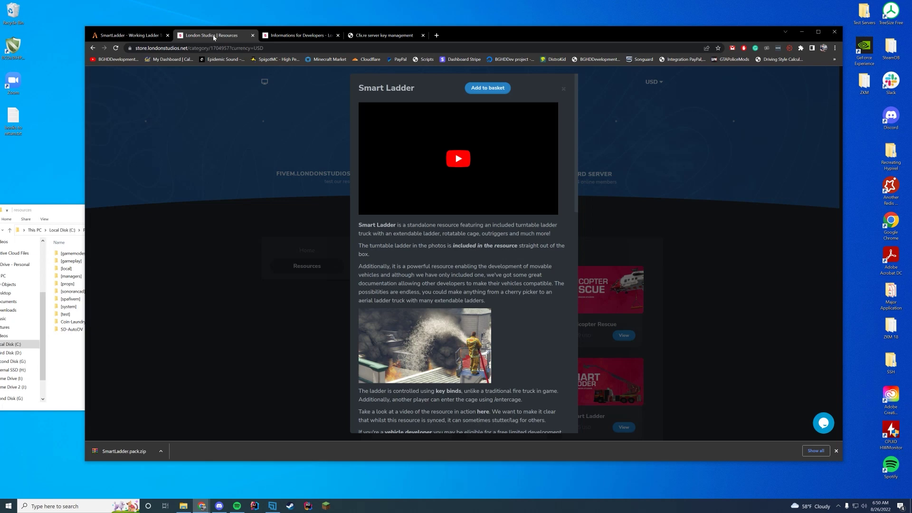
left_click(384, 35)
- Open the downloaded SmartLadder.pack.zip and create a folder named SmartLadder in the FiveM server's resources directory
left_click(140, 452)
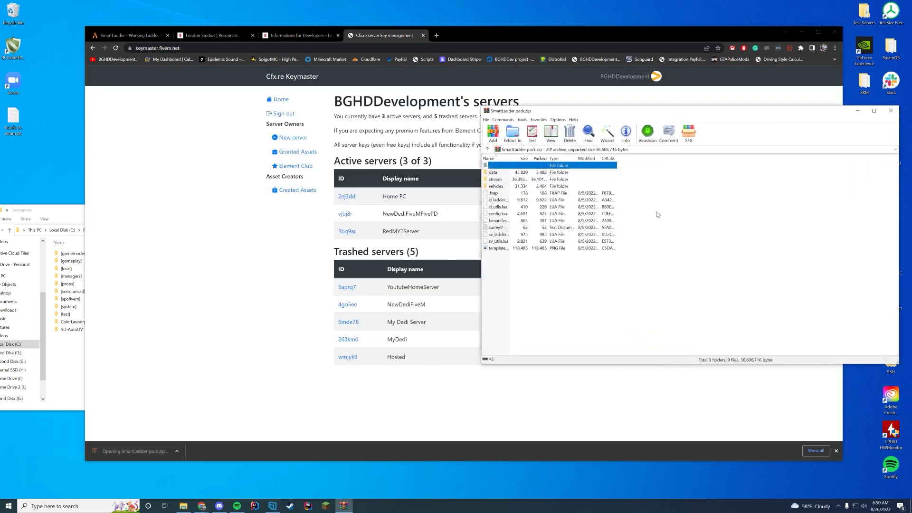
left_click(66, 361)
right_click(95, 349)
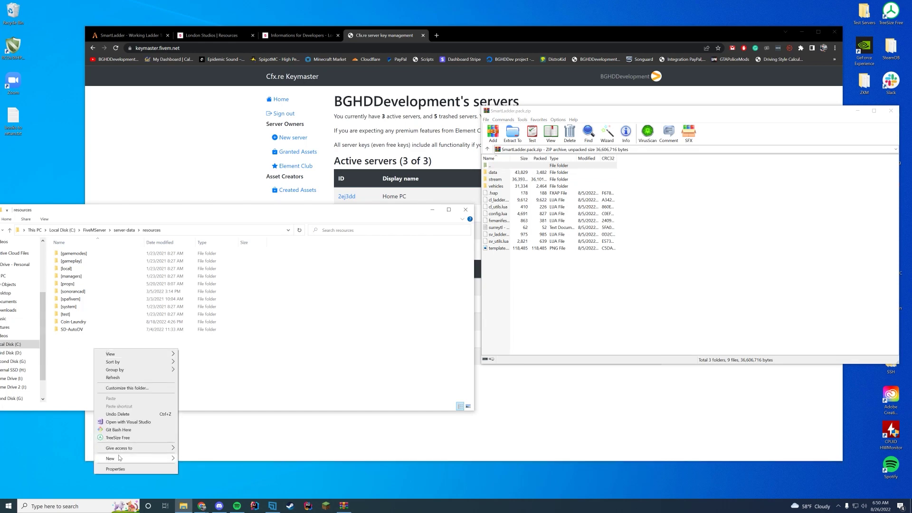
mouse_move(121, 459)
left_click(266, 369)
type("AS")
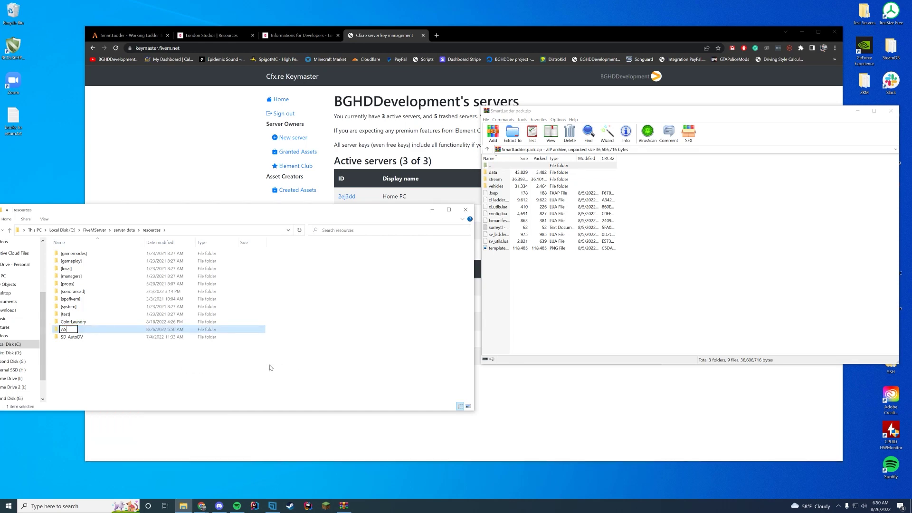
type("SmartLadder")
key("Return")
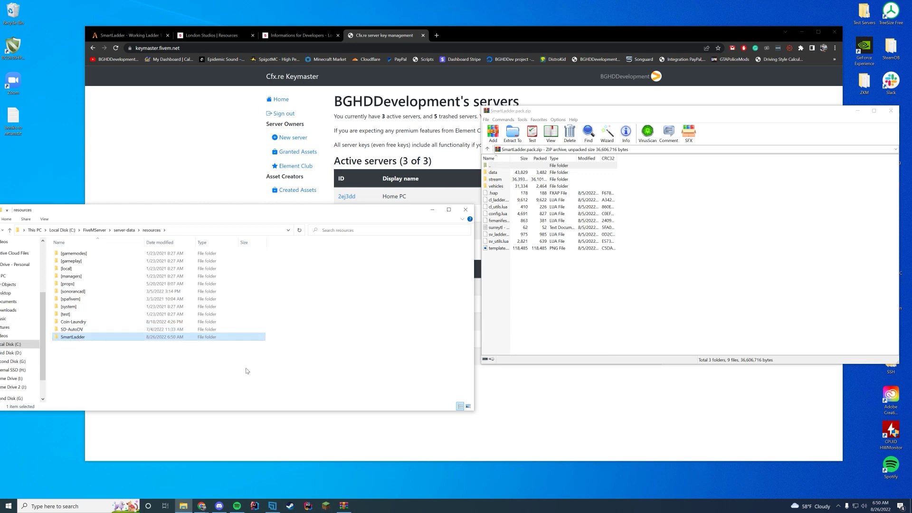
- Extract all files from SmartLadder.pack.zip into the new SmartLadder folder and close the archive
double_click(91, 337)
left_click_drag(604, 262, 190, 351)
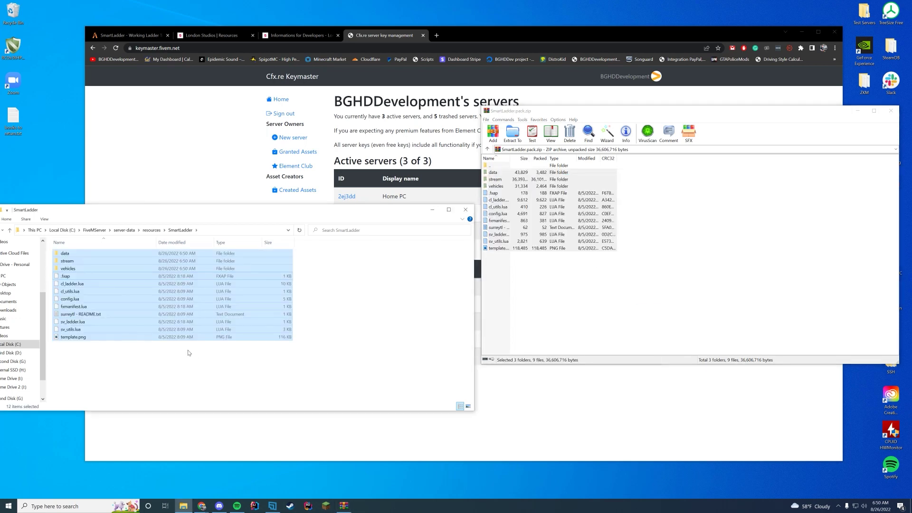
left_click(190, 352)
left_click(891, 111)
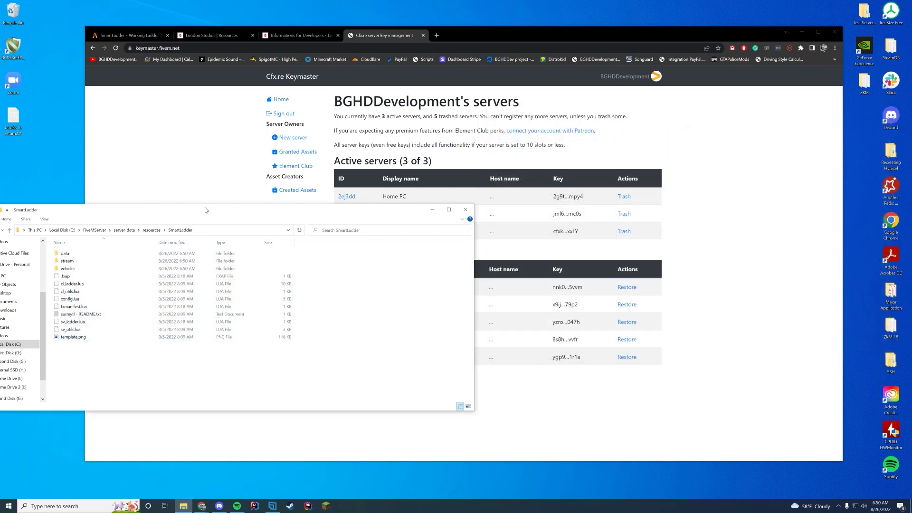
- Look through the vehicles, stream and data subfolders of the extracted SmartLadder folder, ending back in SmartLadder
left_click_drag(205, 210, 539, 128)
double_click(402, 187)
left_click_drag(414, 164, 434, 190)
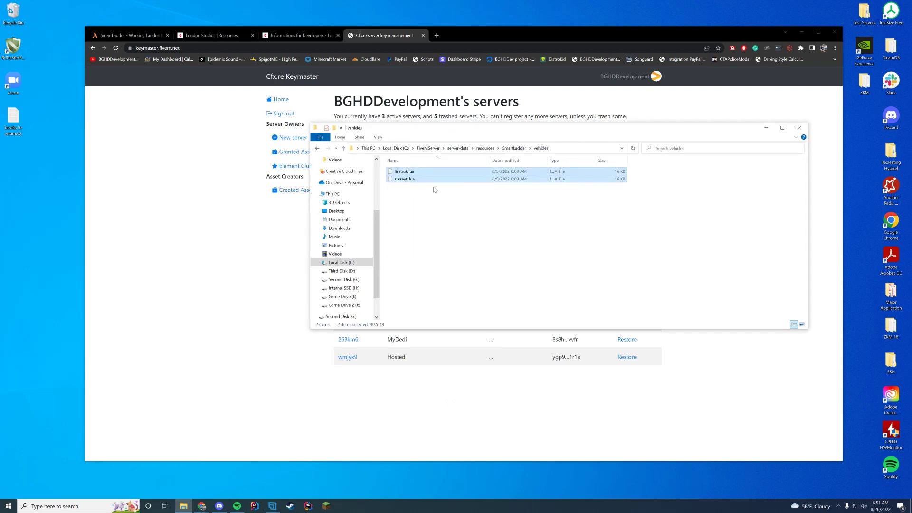
left_click(434, 190)
left_click(317, 148)
double_click(401, 179)
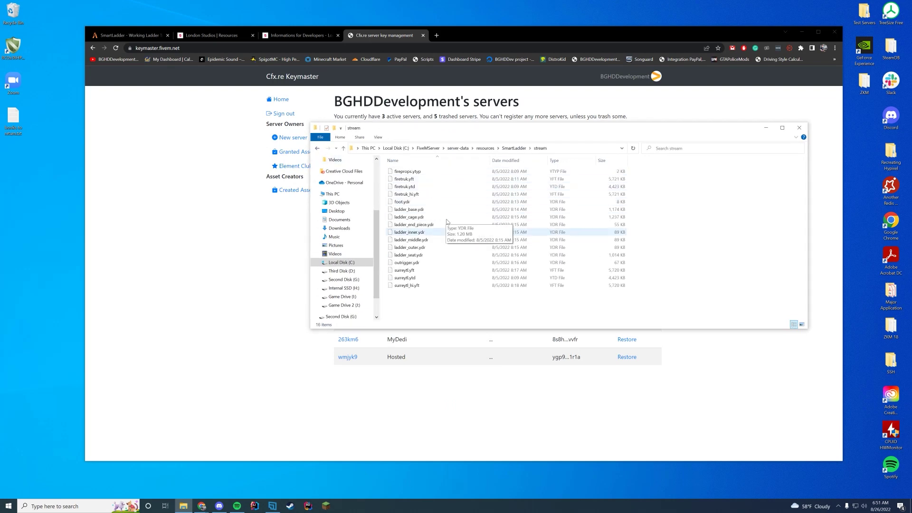
left_click_drag(657, 304, 297, 167)
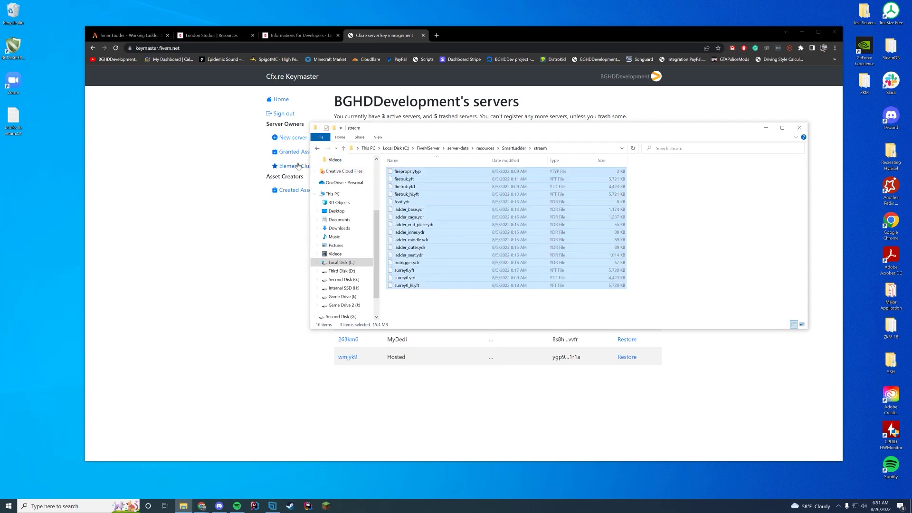
left_click(317, 149)
left_click(318, 149)
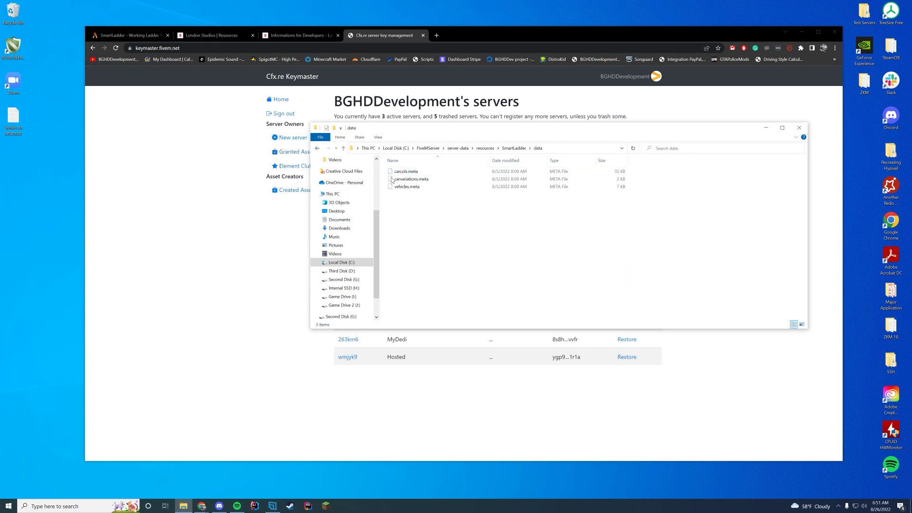
left_click(318, 149)
- Open SmartLadder's config.lua in Notepad++ and review the setupVehicleCommand name, suggestion, ESX, vRP and QBCore settings
left_click(427, 217)
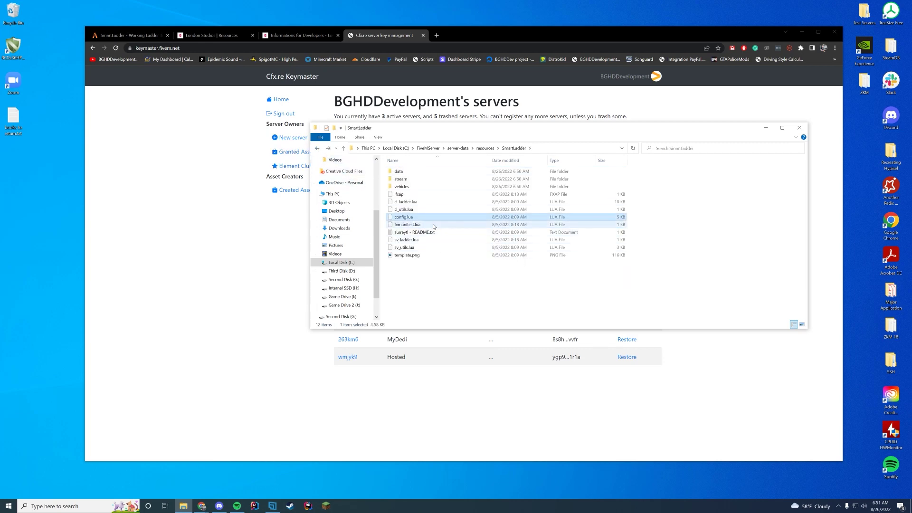
right_click(403, 217)
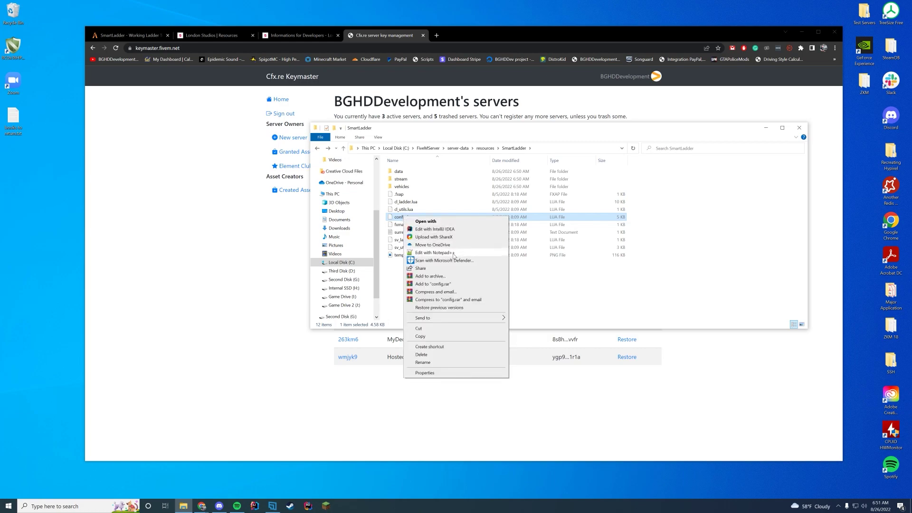
left_click(454, 253)
double_click(814, 153)
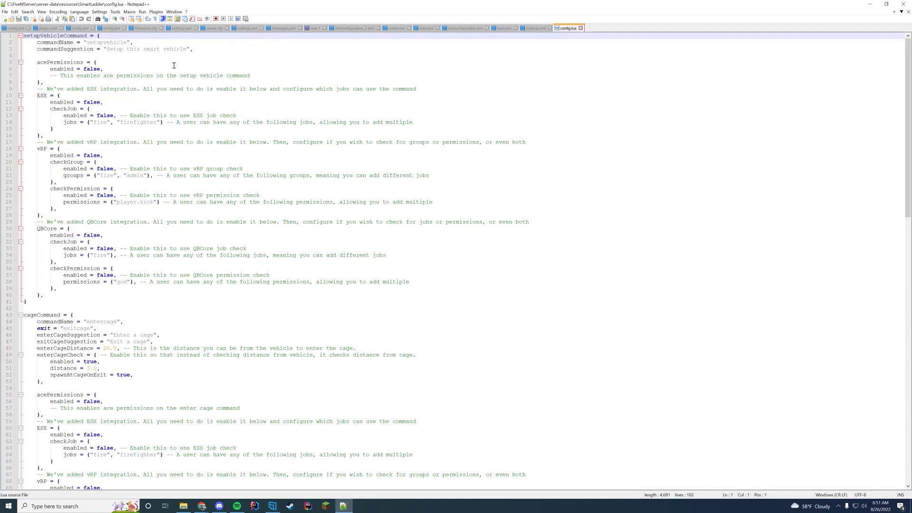
left_click(112, 69)
left_click(140, 45)
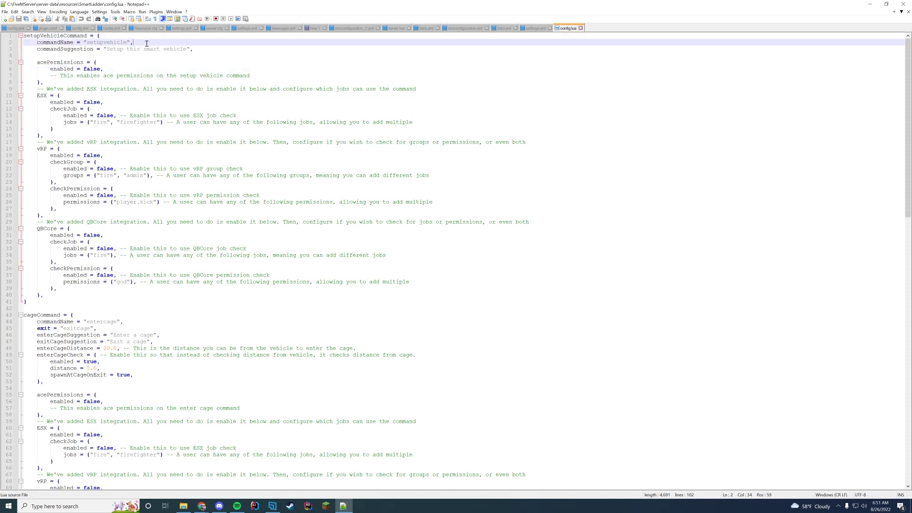
left_click(238, 51)
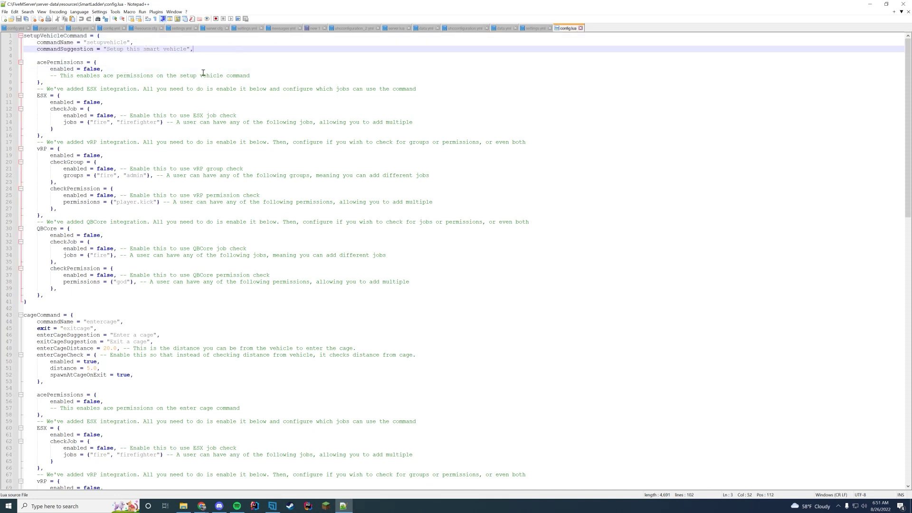
left_click(147, 109)
left_click(146, 149)
left_click(153, 229)
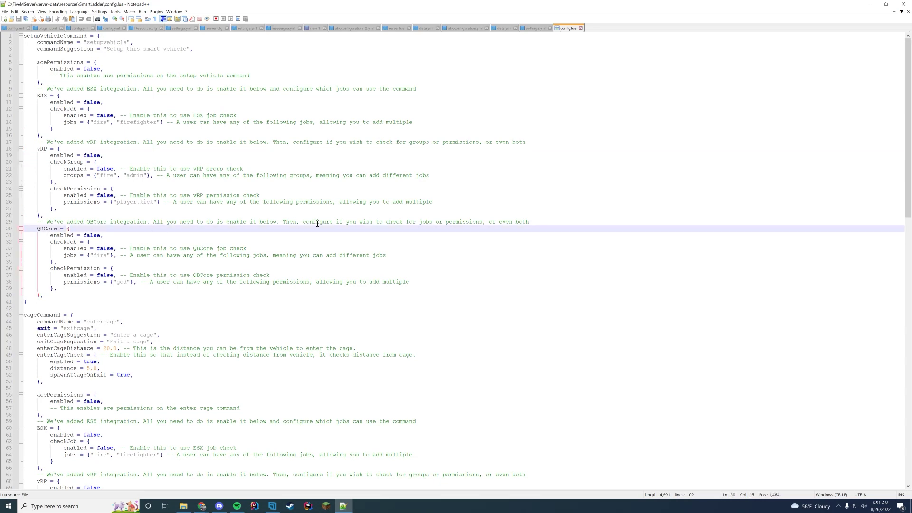
- Examine the cageCommand section of config.lua, covering its command names, enterCageDistance and enterCageCheck options
scroll(318, 223, "down", 10)
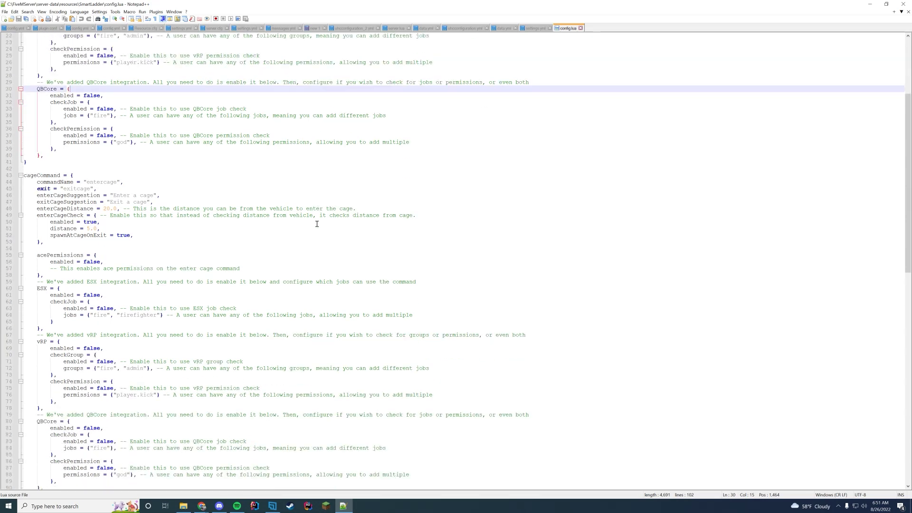
left_click(158, 122)
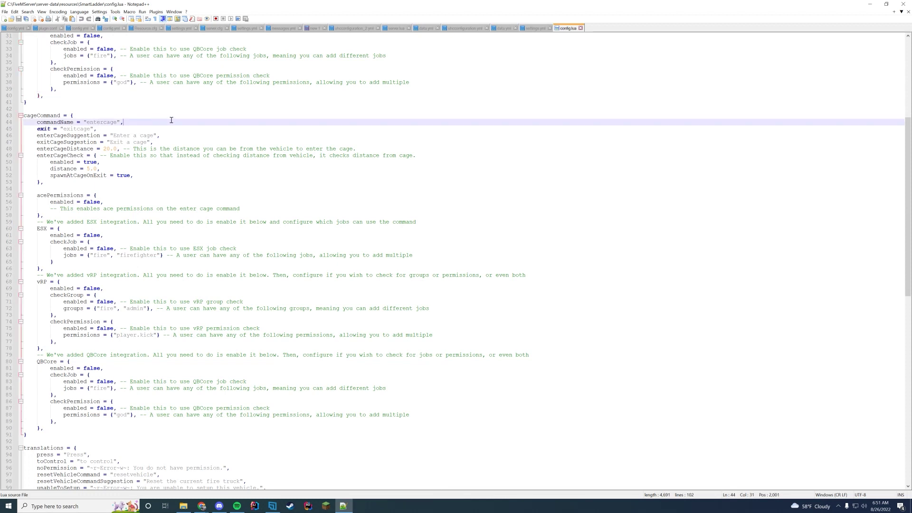
left_click(175, 128)
left_click(210, 148)
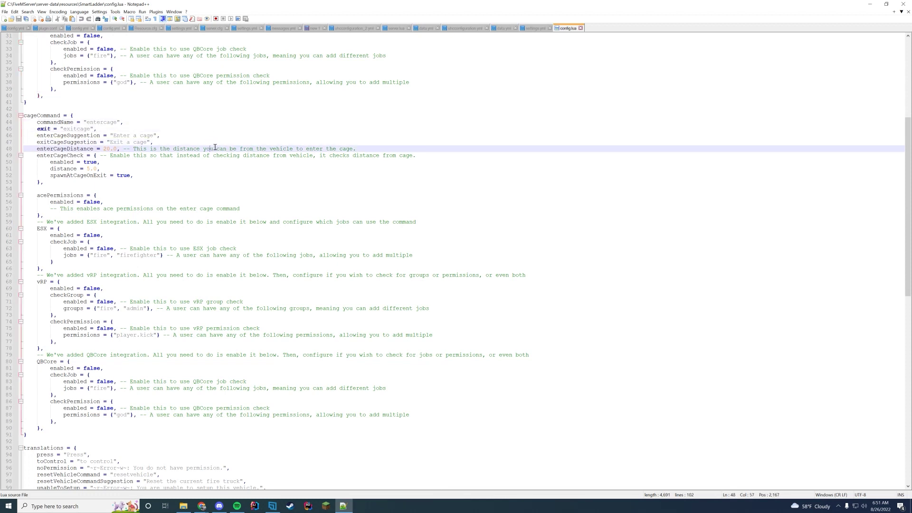
left_click(432, 148)
left_click(470, 156)
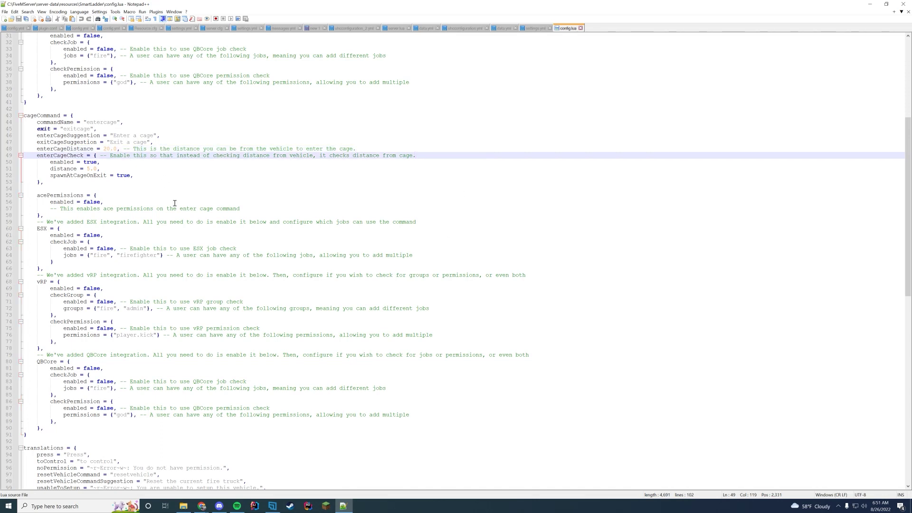
- Review the cage command's permission integrations and the translations section of config.lua, then close Notepad++
left_click(276, 201)
scroll(257, 186, "down", 3)
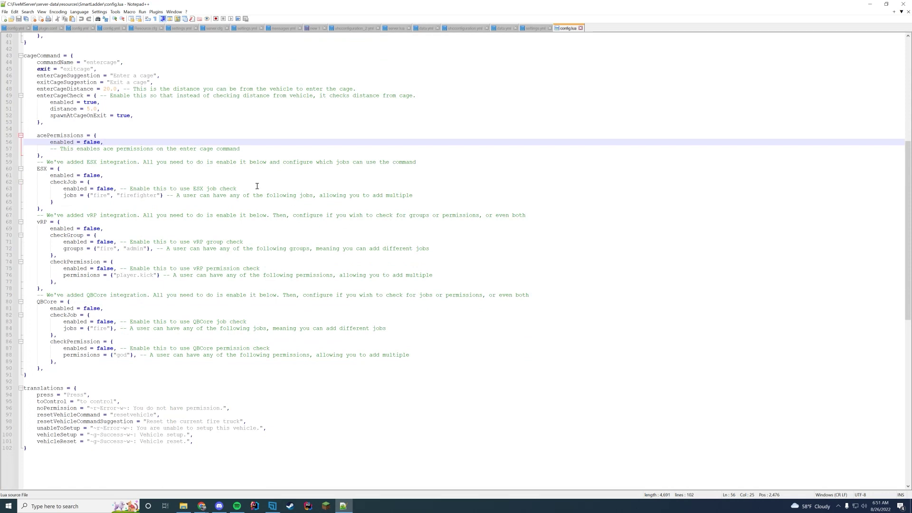
left_click(166, 248)
scroll(300, 269, "down", 3)
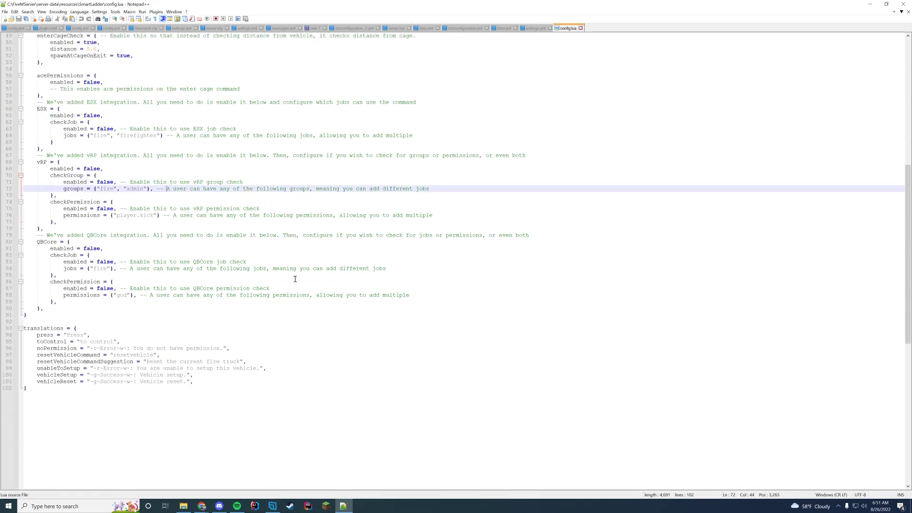
left_click_drag(251, 412, 2, 331)
left_click(353, 382)
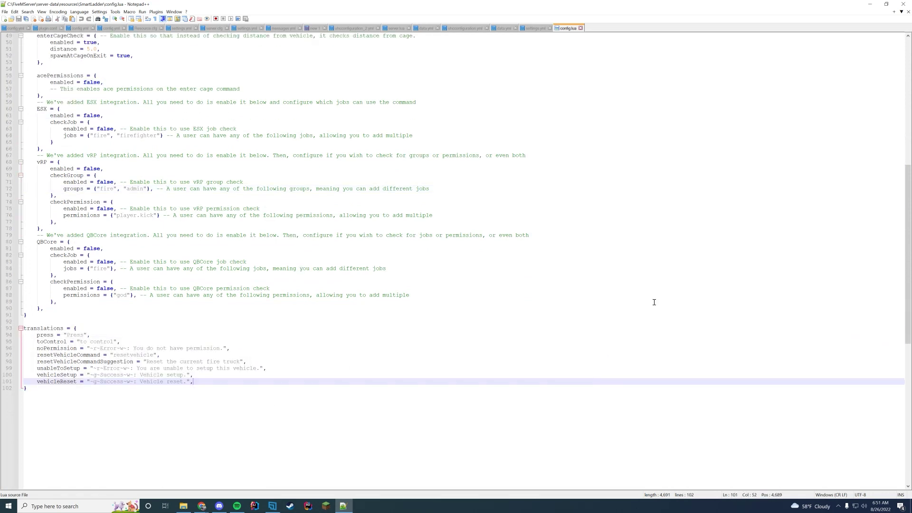
left_click(903, 4)
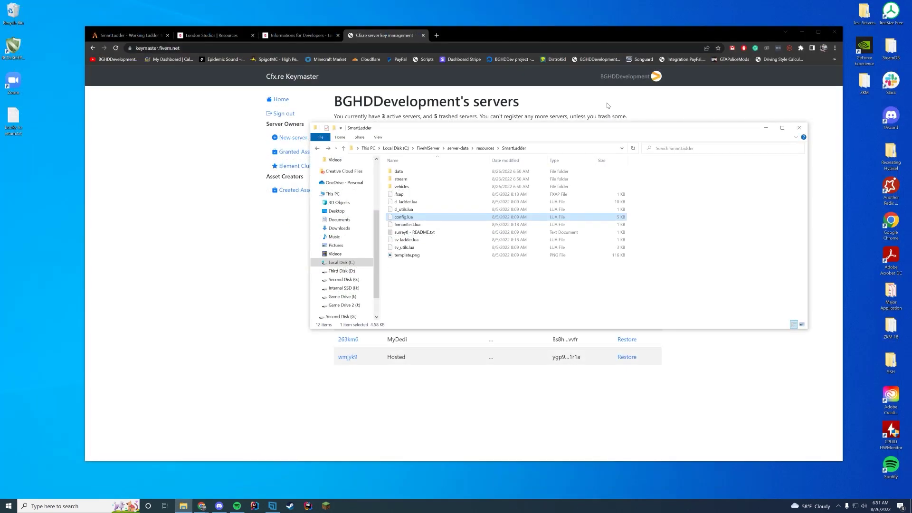
- Check the name of the SmartLadder folder in the server's resources directory
left_click(485, 147)
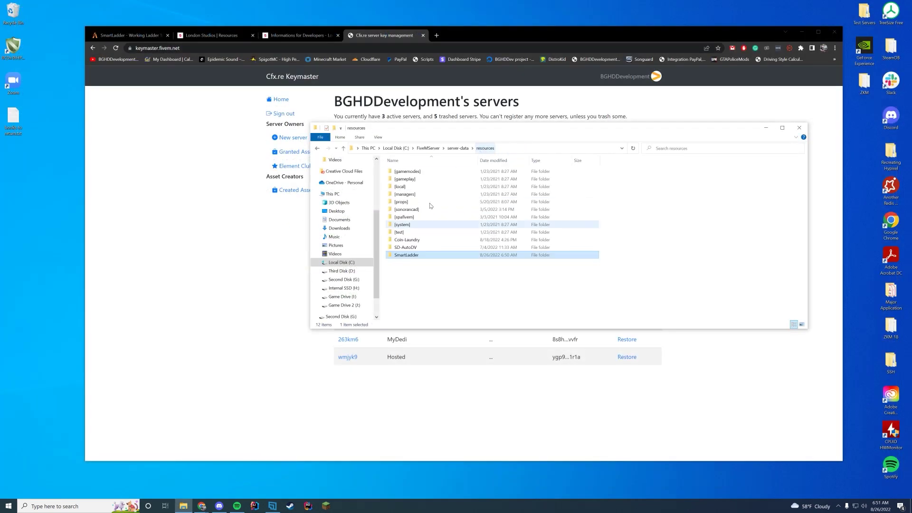
right_click(417, 259)
left_click(456, 483)
left_click(491, 295)
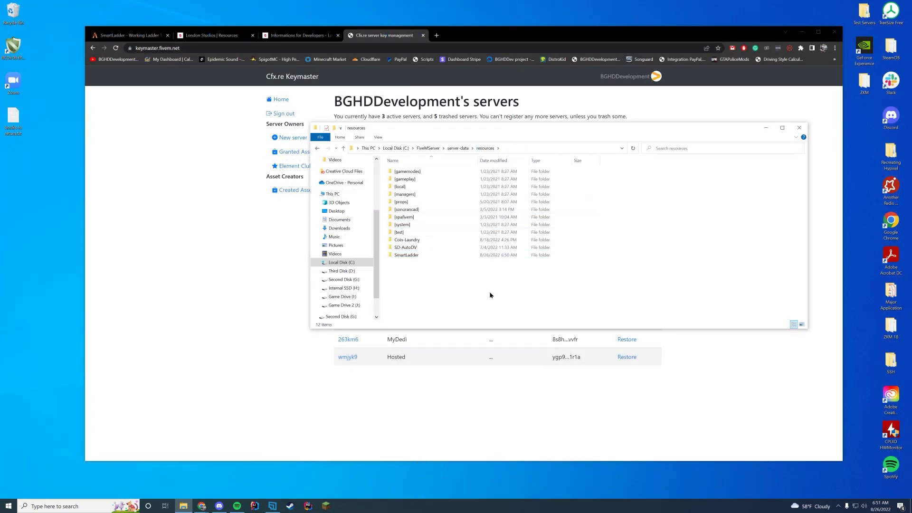
- Add the line "ensure SmartLadder" below "ensure Coin-Laundry" in server-data's server.cfg using Notepad++, save it and close the editor
left_click(458, 148)
right_click(399, 217)
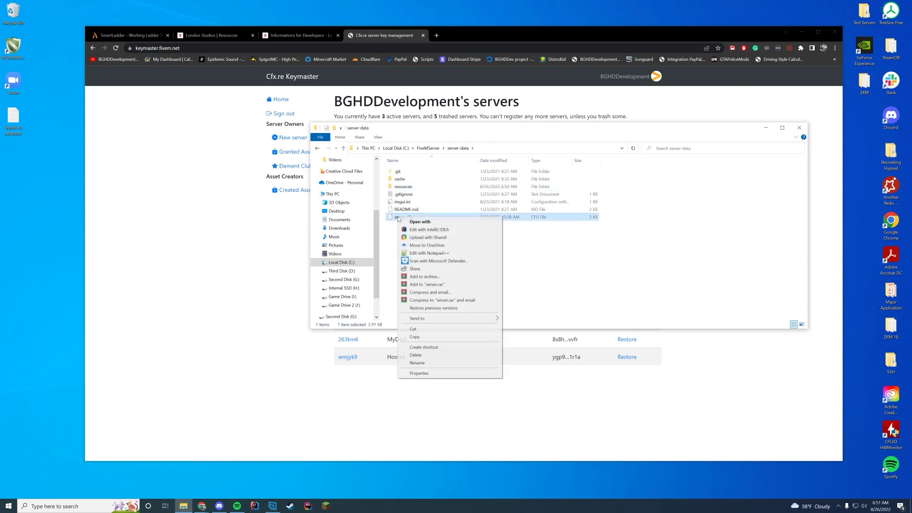
left_click(449, 253)
key("Return")
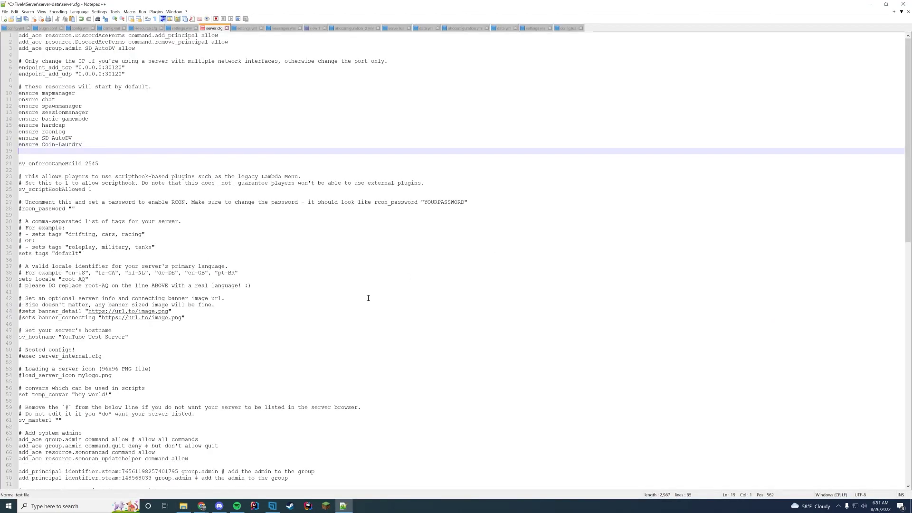
type("ensure SmartLadder")
key("ctrl+s")
left_click(903, 3)
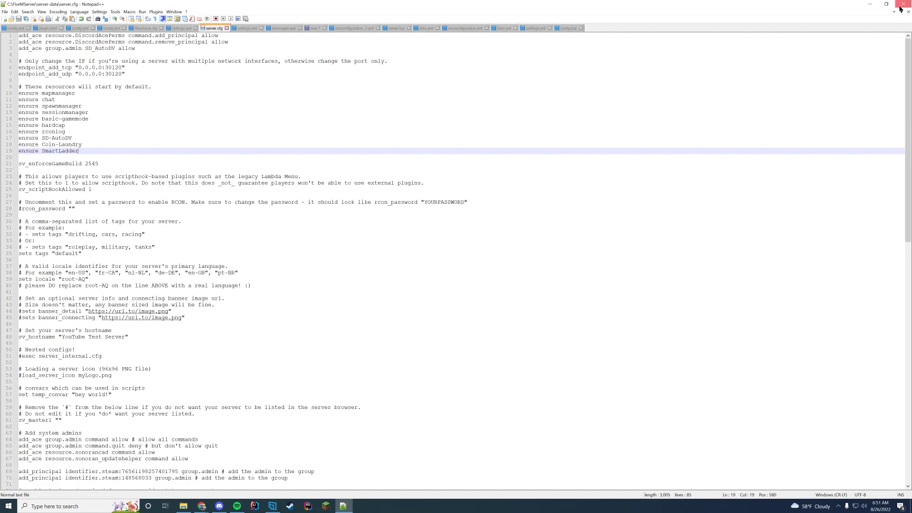
left_click(697, 265)
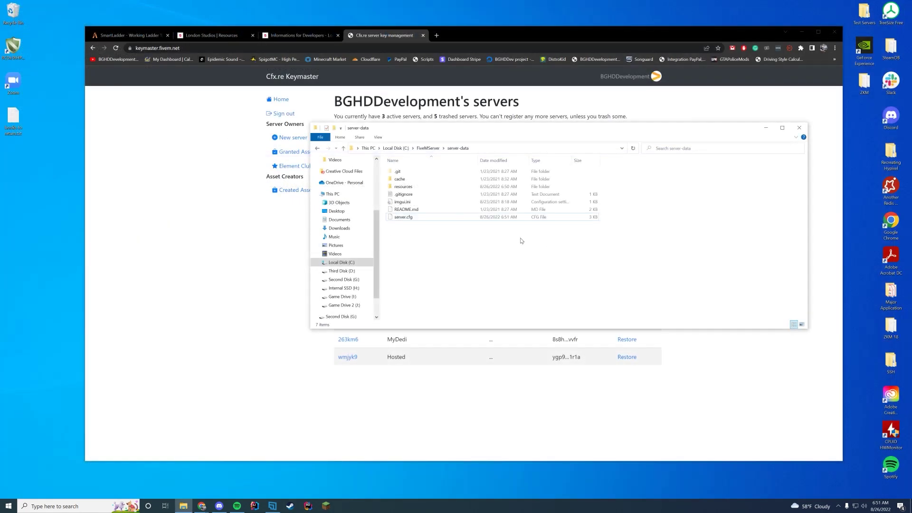
- Start the server by running start.bat from the FiveMServer folder and move its console window over the file window
left_click(427, 148)
double_click(413, 173)
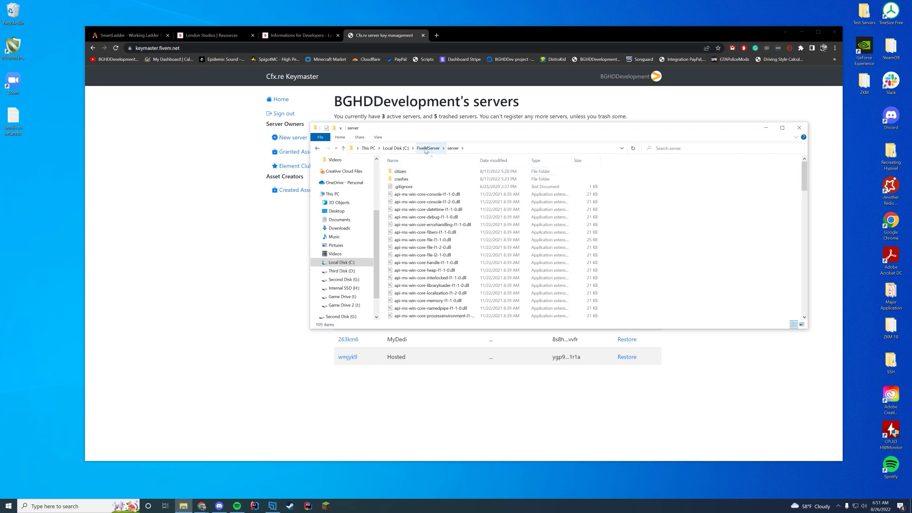
left_click(426, 148)
key("alt+Tab")
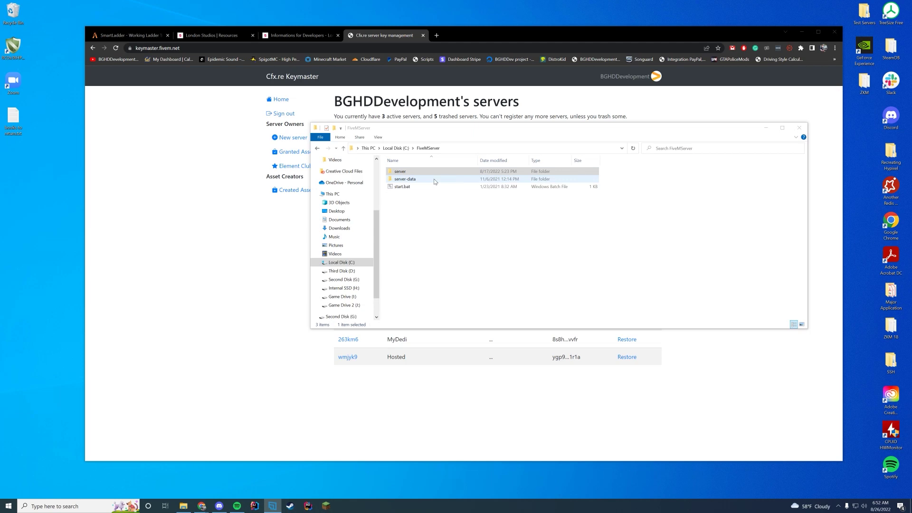
double_click(404, 187)
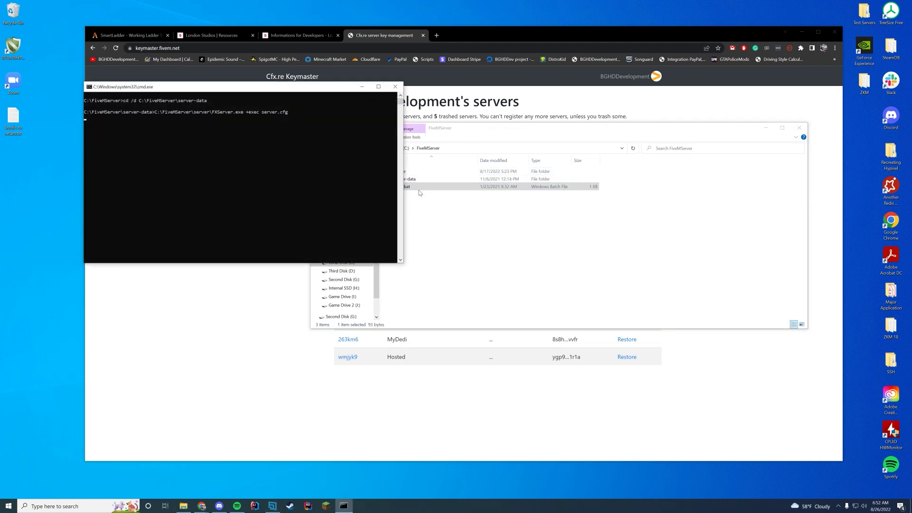
left_click_drag(262, 88, 507, 154)
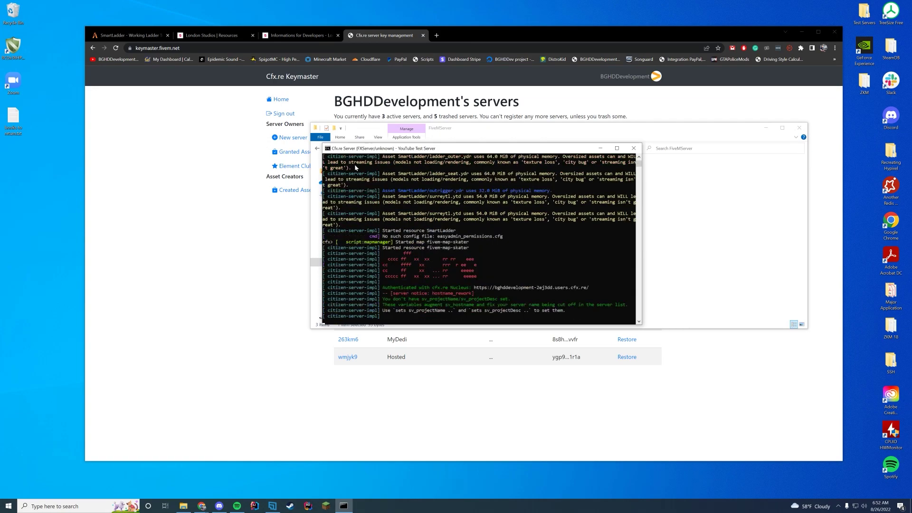
- Check the server console output for the SmartLadder resource start line and its asset size messages, then minimize the console
left_click_drag(457, 231, 397, 232)
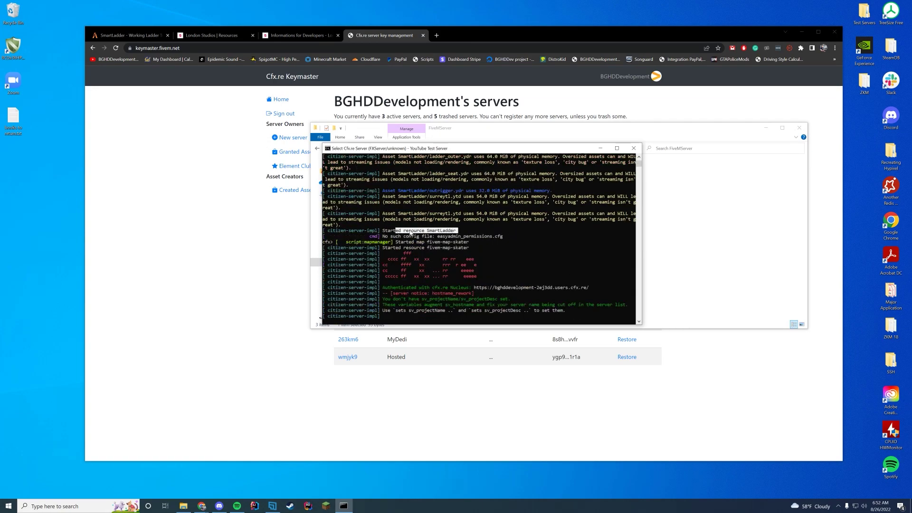
scroll(492, 257, "up", 5)
scroll(490, 252, "up", 2)
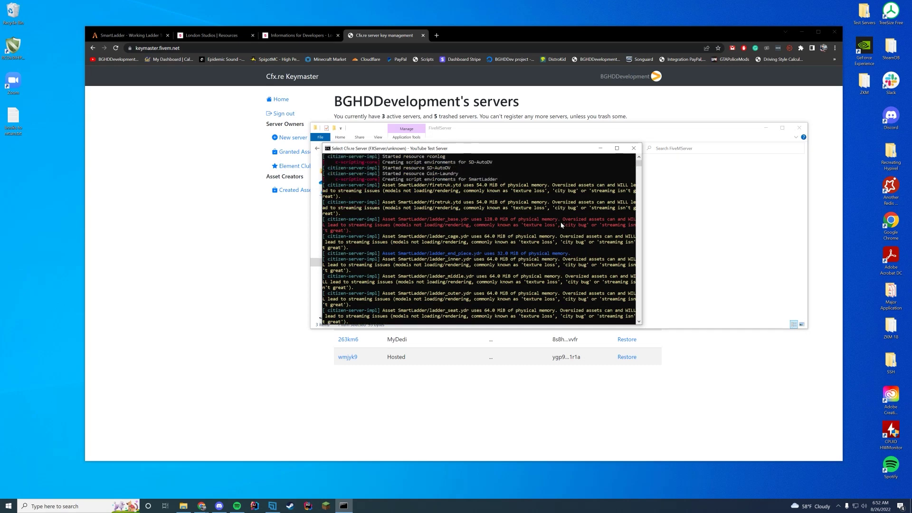
scroll(560, 223, "down", 4)
scroll(530, 215, "down", 2)
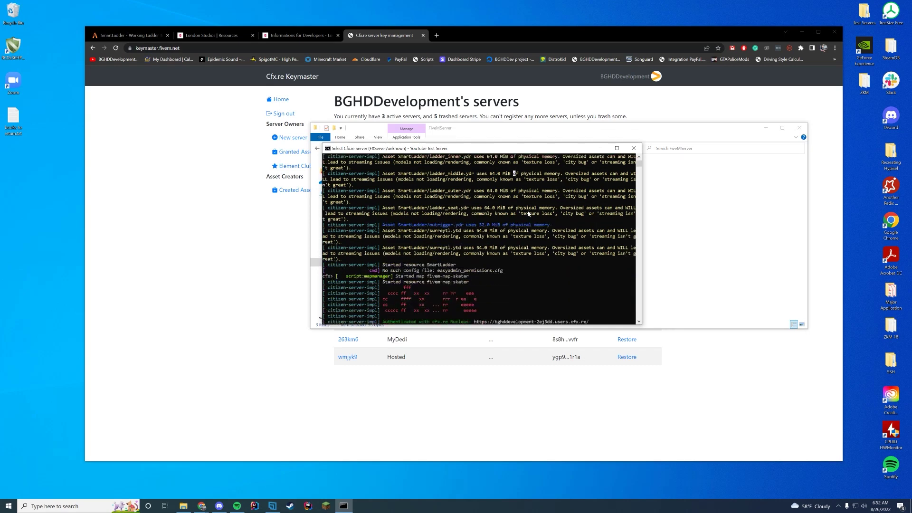
scroll(529, 215, "down", 3)
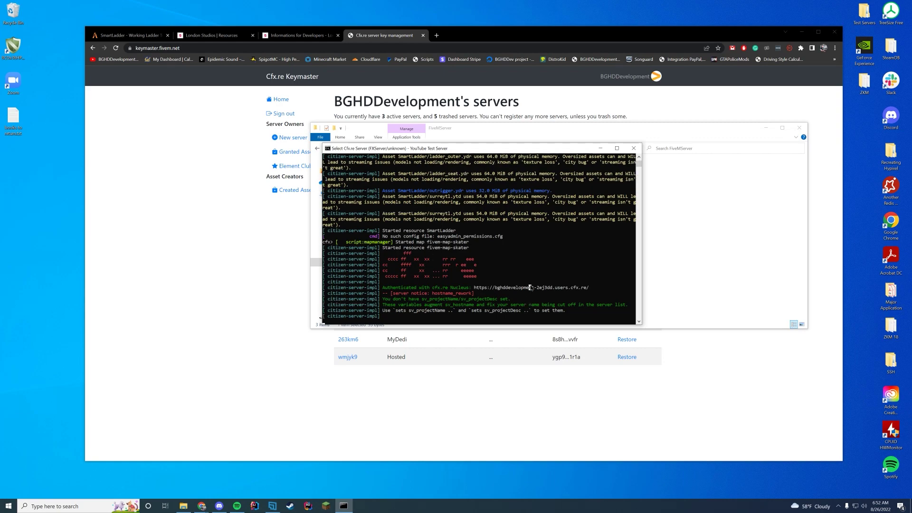
left_click(600, 149)
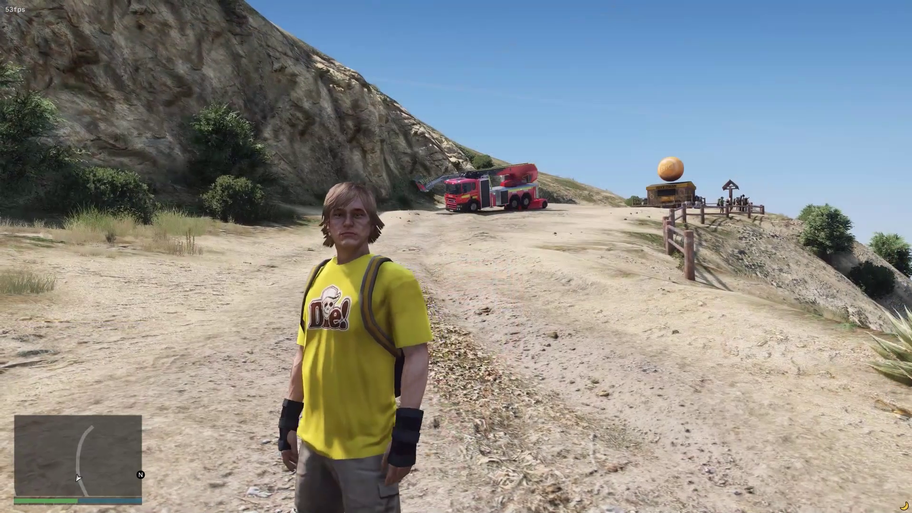
- Spawn a fire truck through the trainer's Vehicle Spawning option by entering the model name FIRETRUK
key("w")
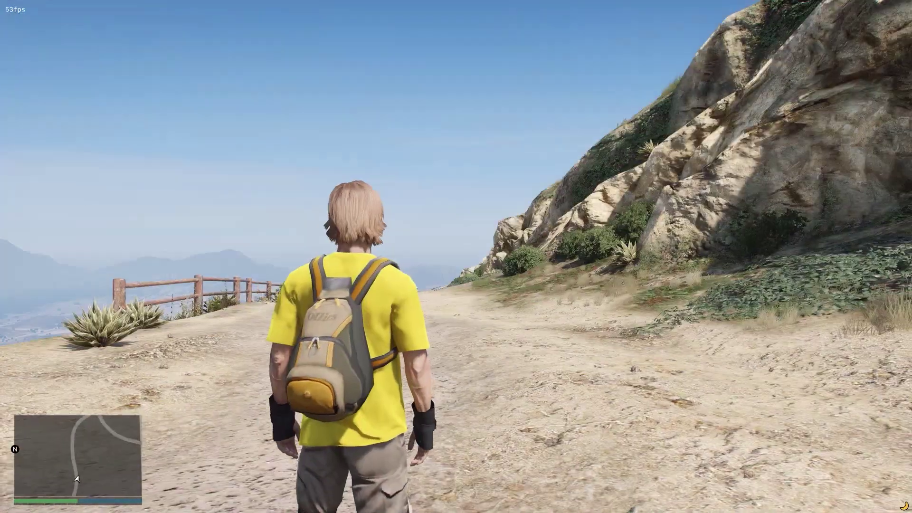
key("F4")
key("Down")
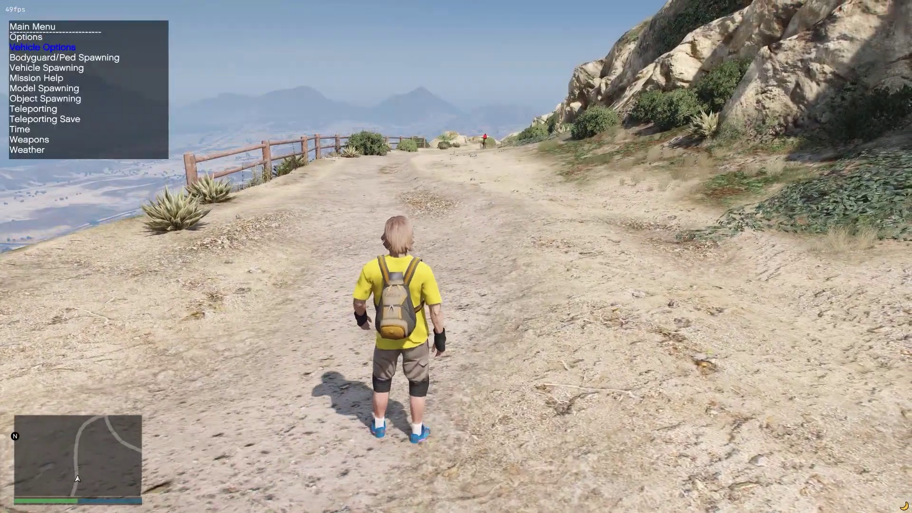
key("Down")
key("Return")
key("Return")
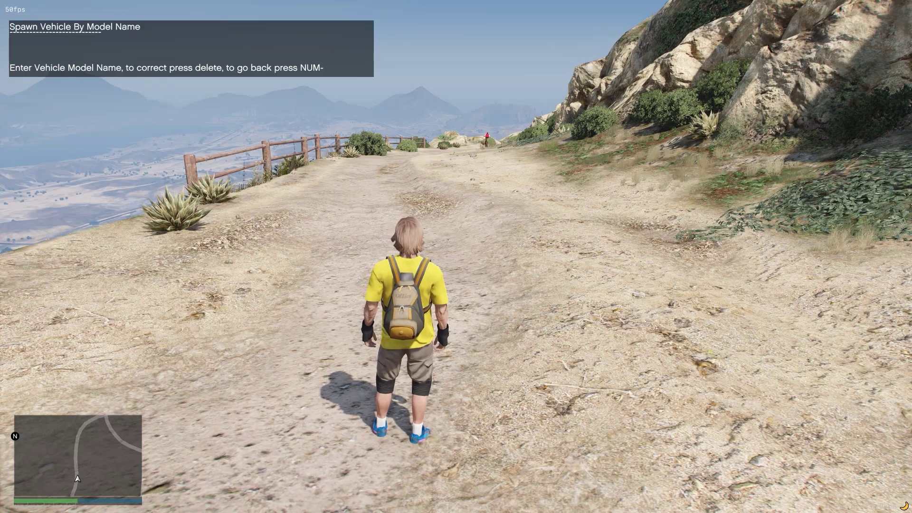
type("FIRE")
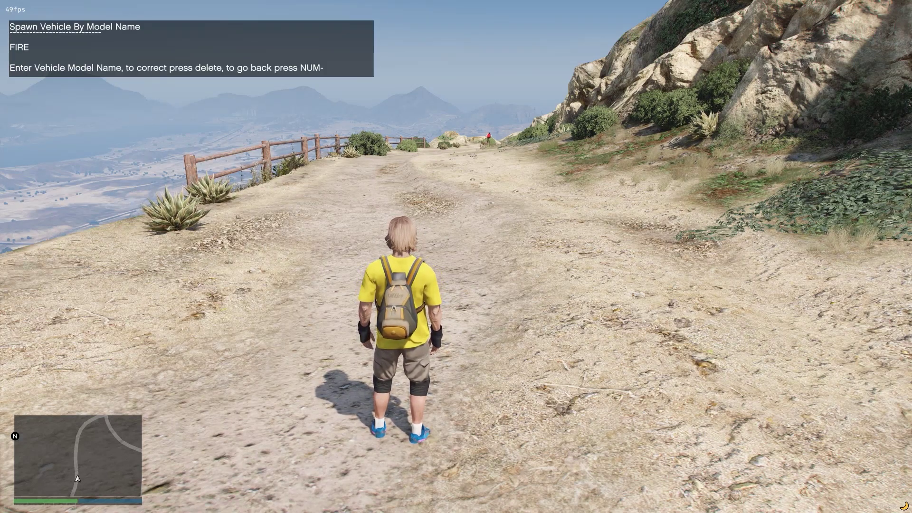
type("TRUK")
key("Return")
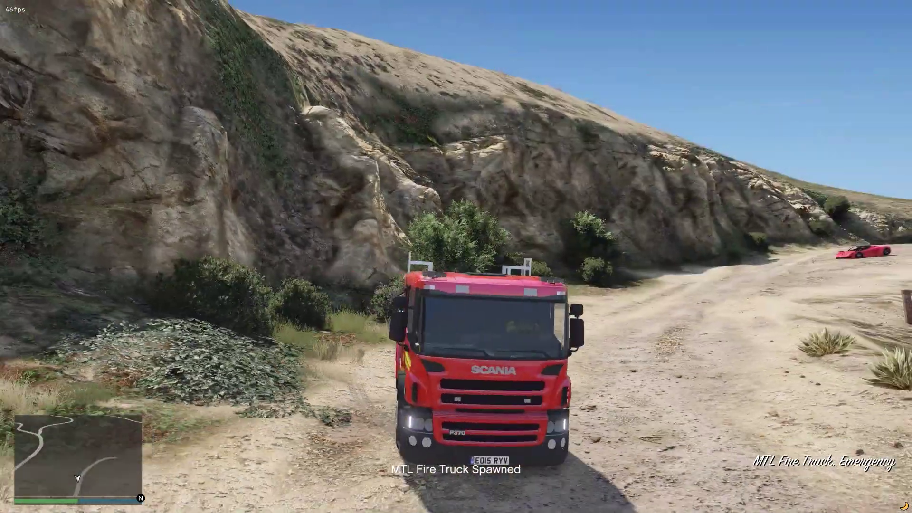
- Drive the spawned fire truck along the dirt track and around the bend to the open area beside the rock face
key("w")
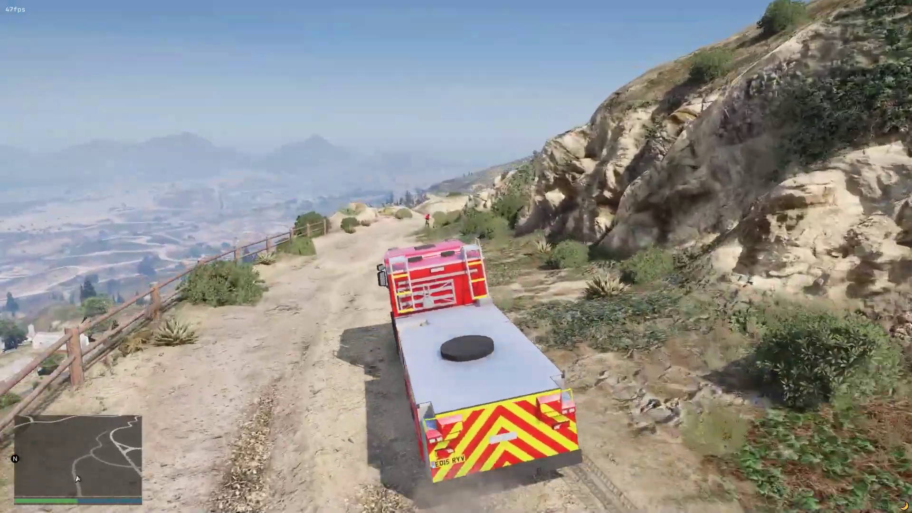
key("a")
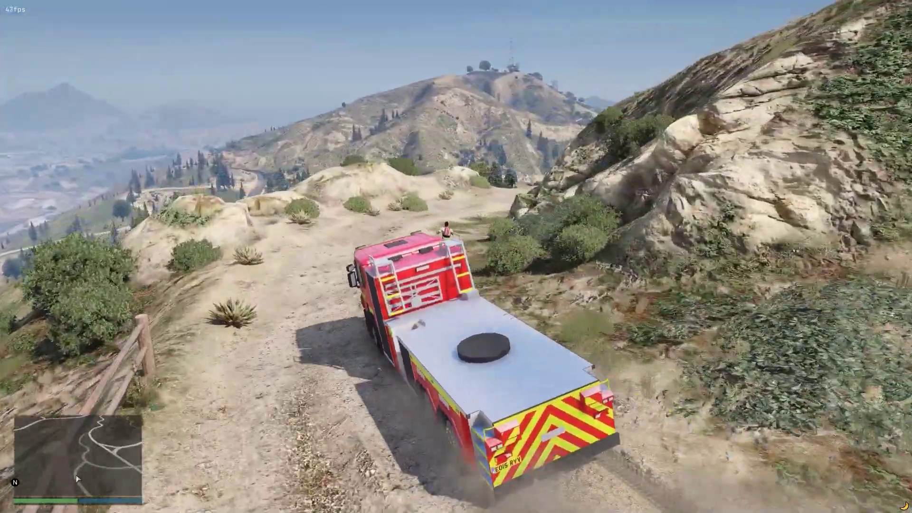
key("d")
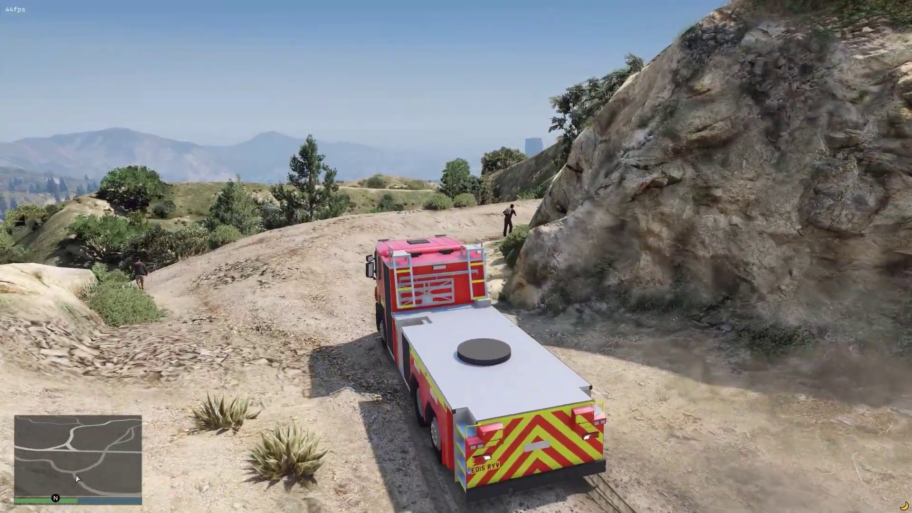
- Set up the fire truck with the chat command /setupvehicle and take control of its ladder
type("t/setupveh8uc")
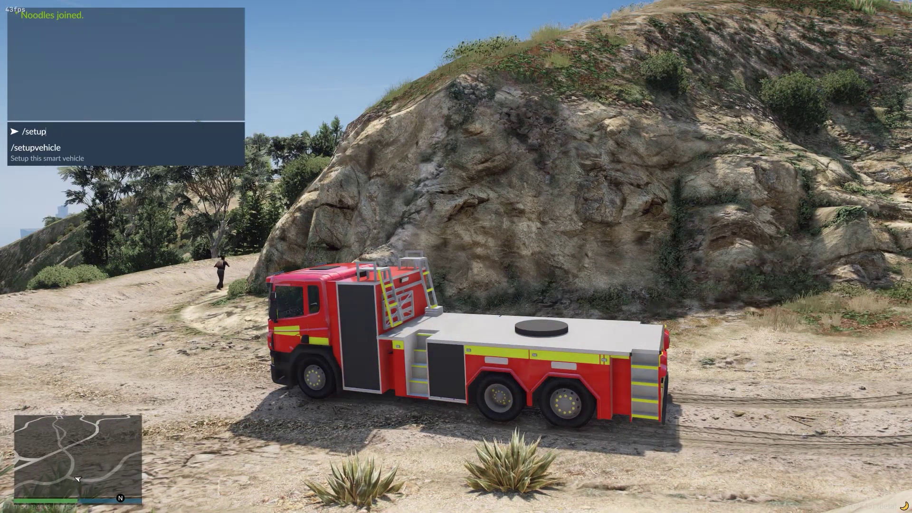
key("BackSpace")
key("BackSpace")
key("BackSpace")
type("icle")
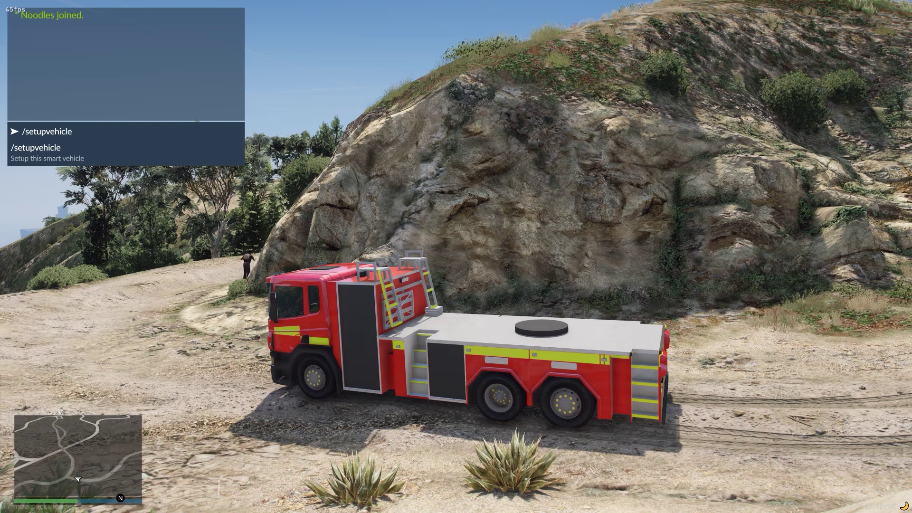
key("Return")
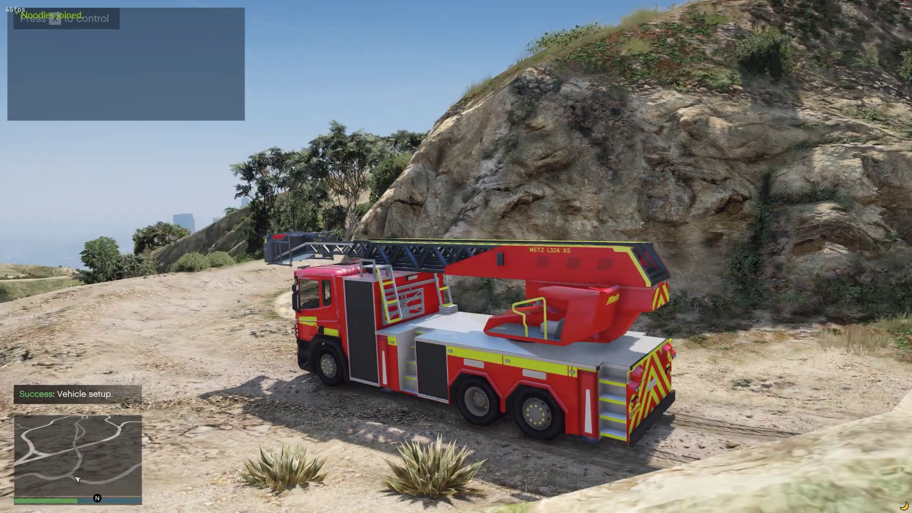
key("x")
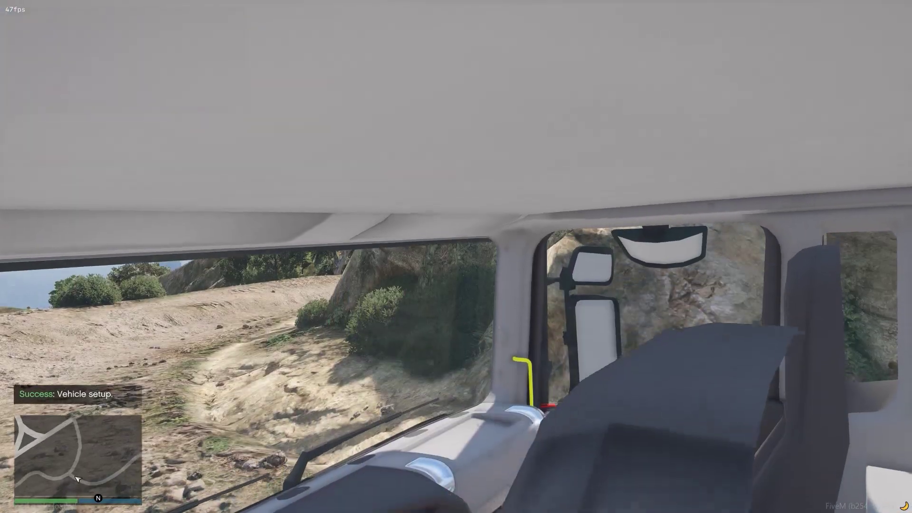
key("v")
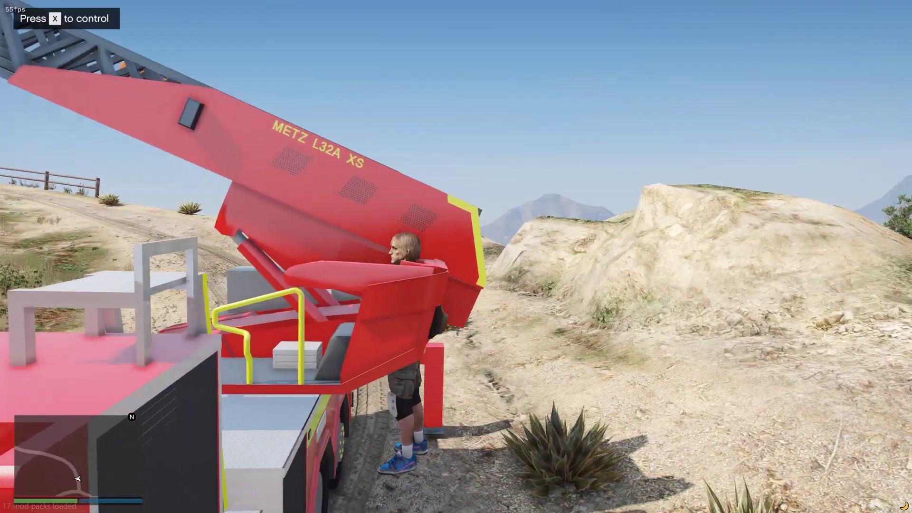
- Climb onto the back of the fire truck and walk up the extended ladder into the cage at its end
key("w")
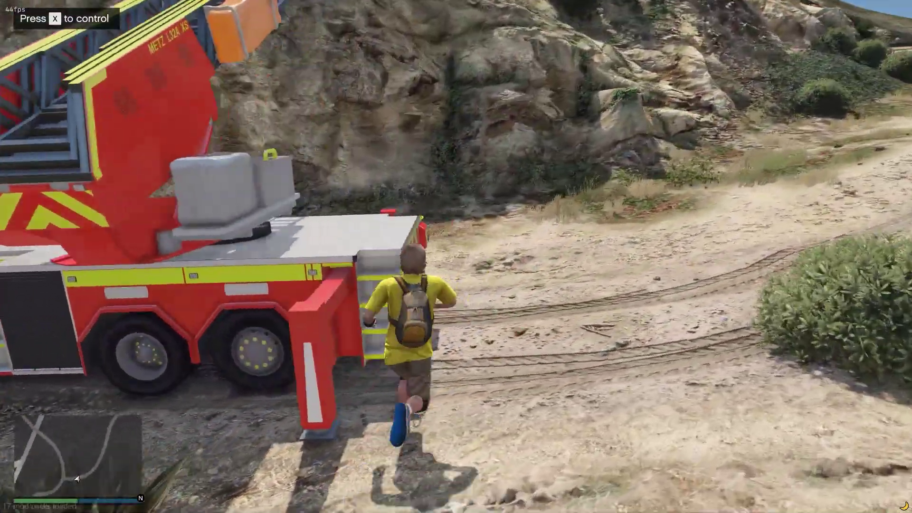
key("space")
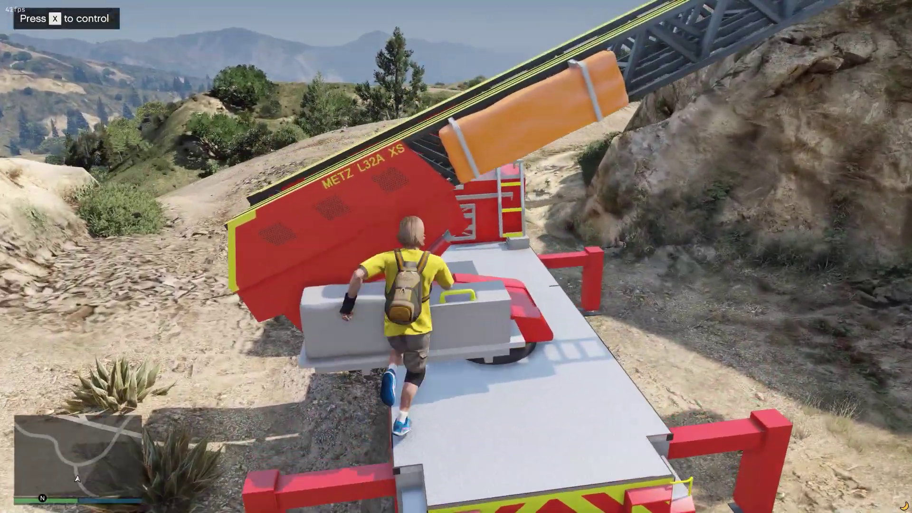
key("w")
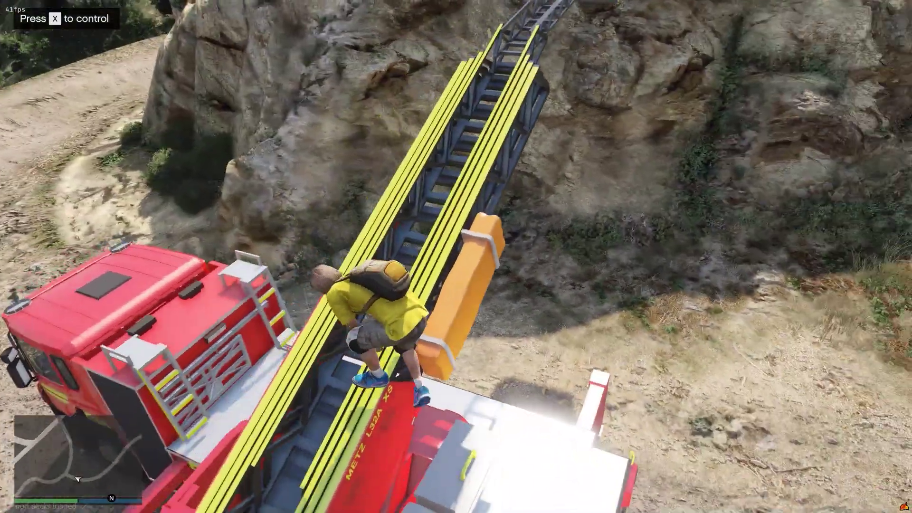
key("w")
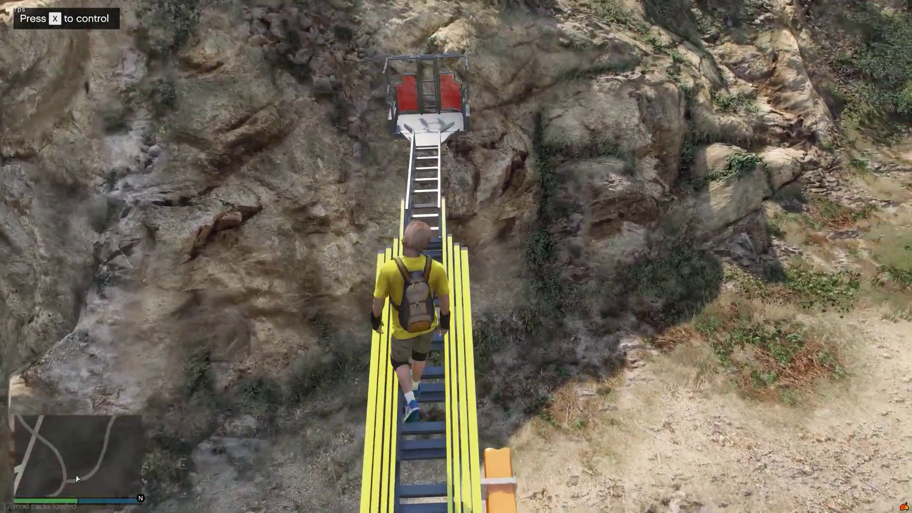
key("w")
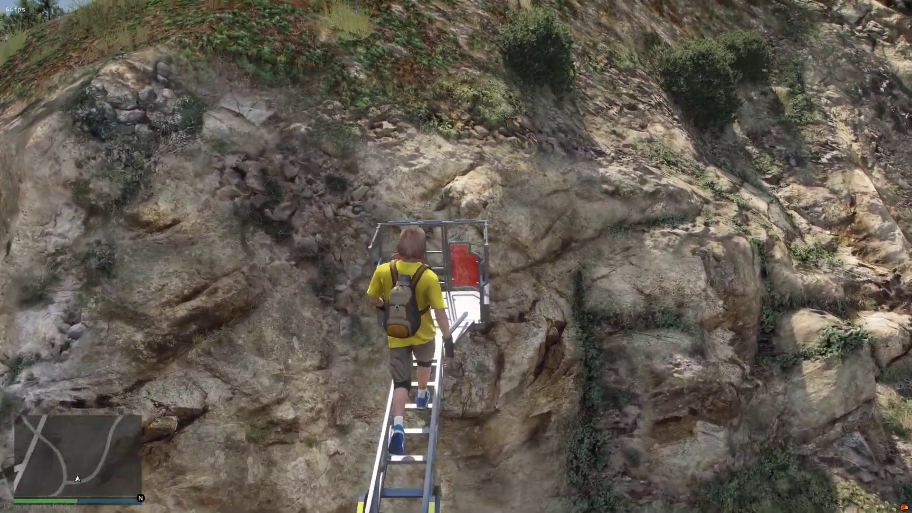
key("w")
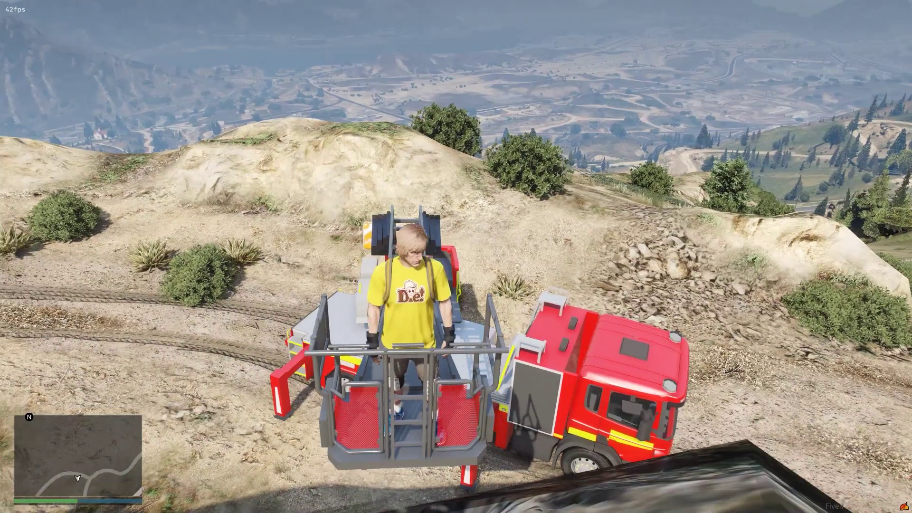
- Leave the ladder cage with the chat command /exitcage
type("t/exitcage")
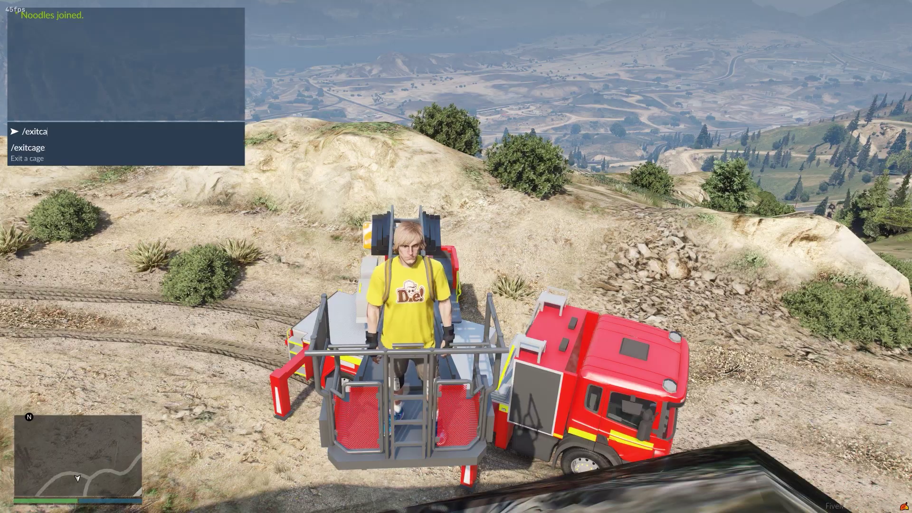